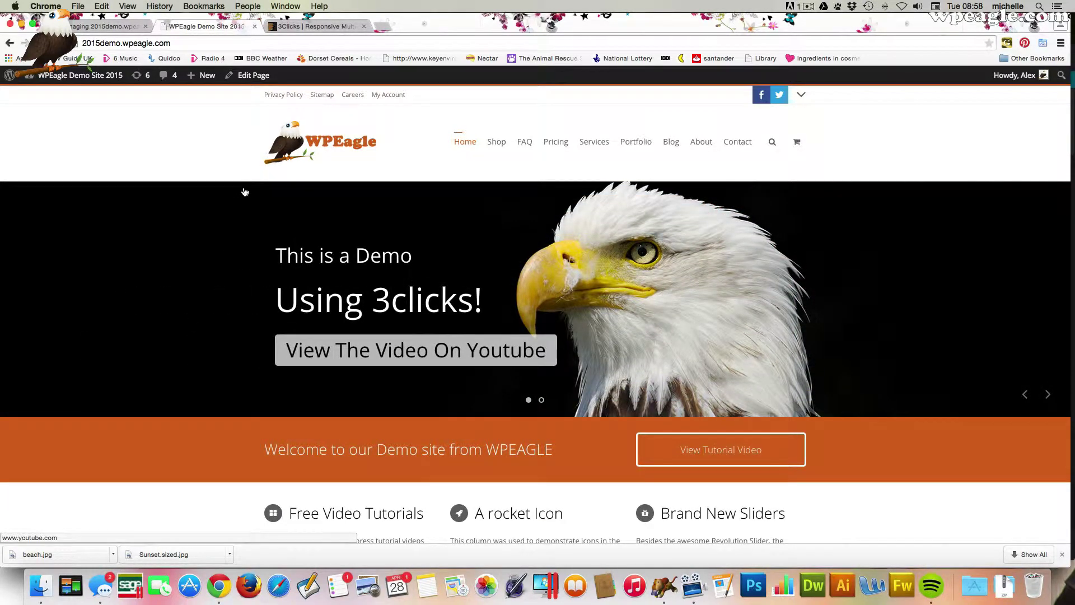
# Upgrade WordPress core to version 4.2.1 from the Dashboard update notice
pyautogui.moveTo(73, 75)
pyautogui.click(50, 96)
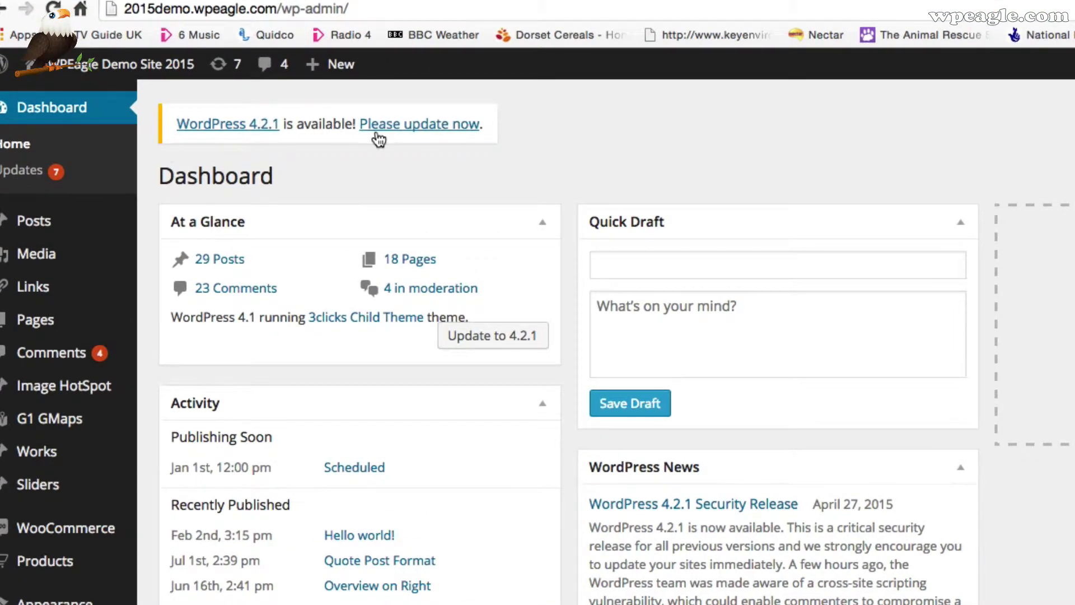
pyautogui.click(421, 128)
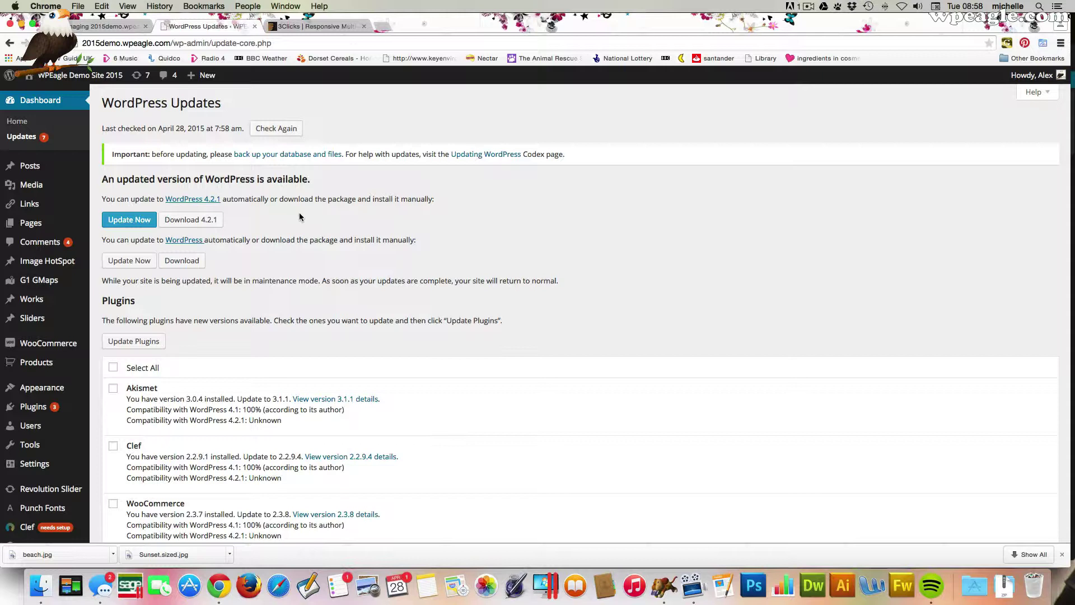
pyautogui.click(114, 225)
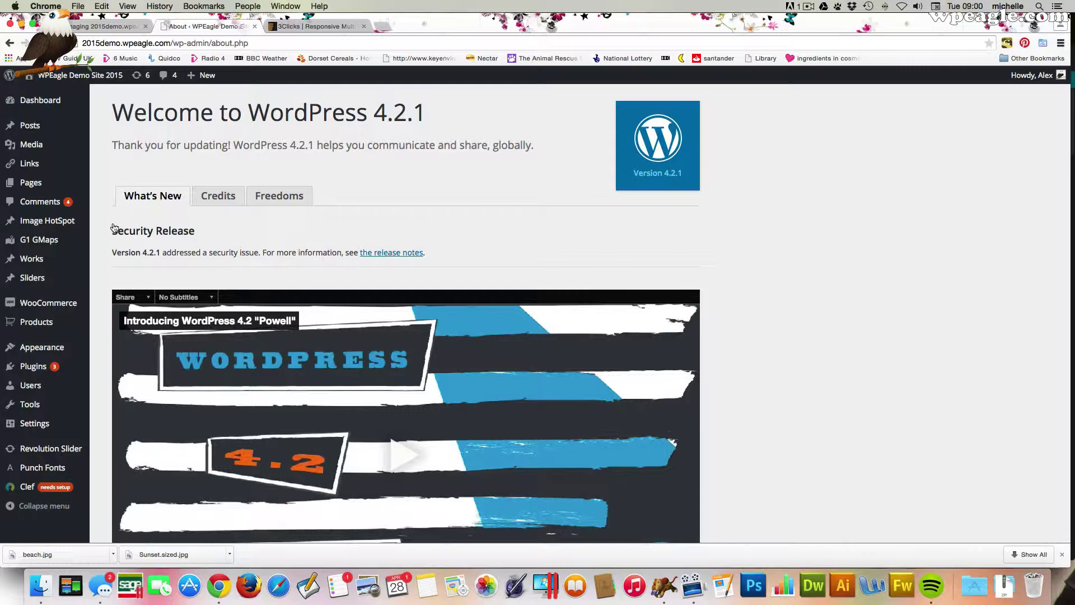
# Download the 3Clicks 'All files & documentation' zip from ThemeForest Downloads into Vanilla Things
pyautogui.click(313, 26)
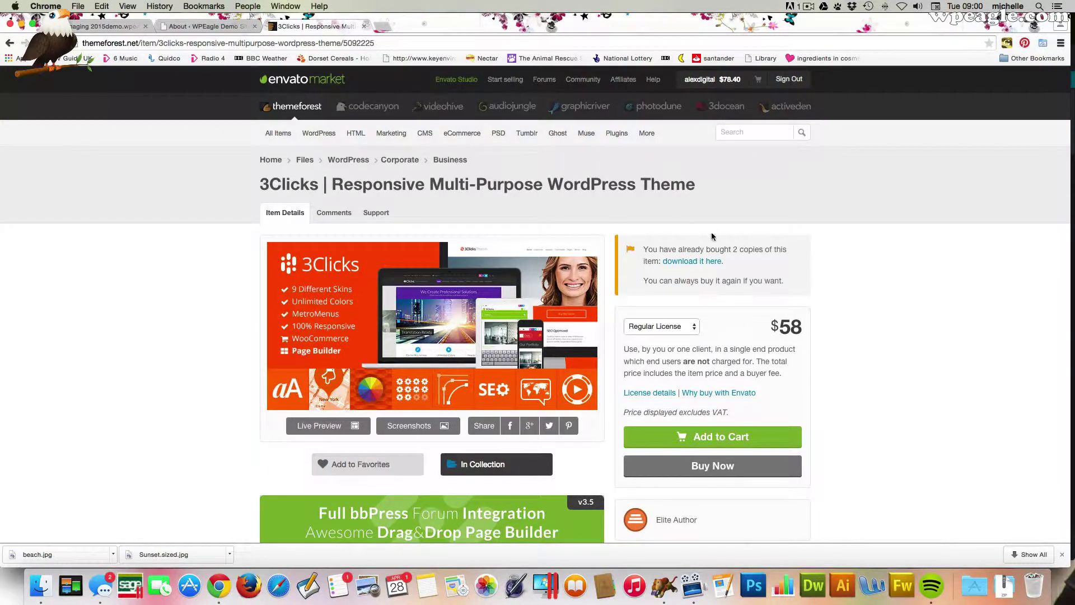
pyautogui.click(697, 262)
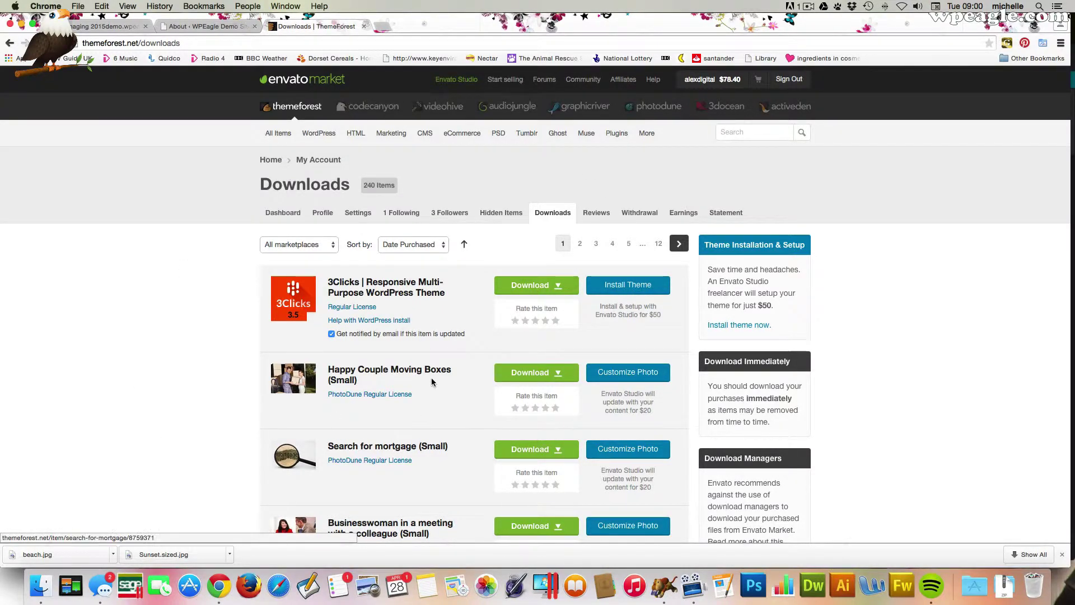
pyautogui.click(530, 287)
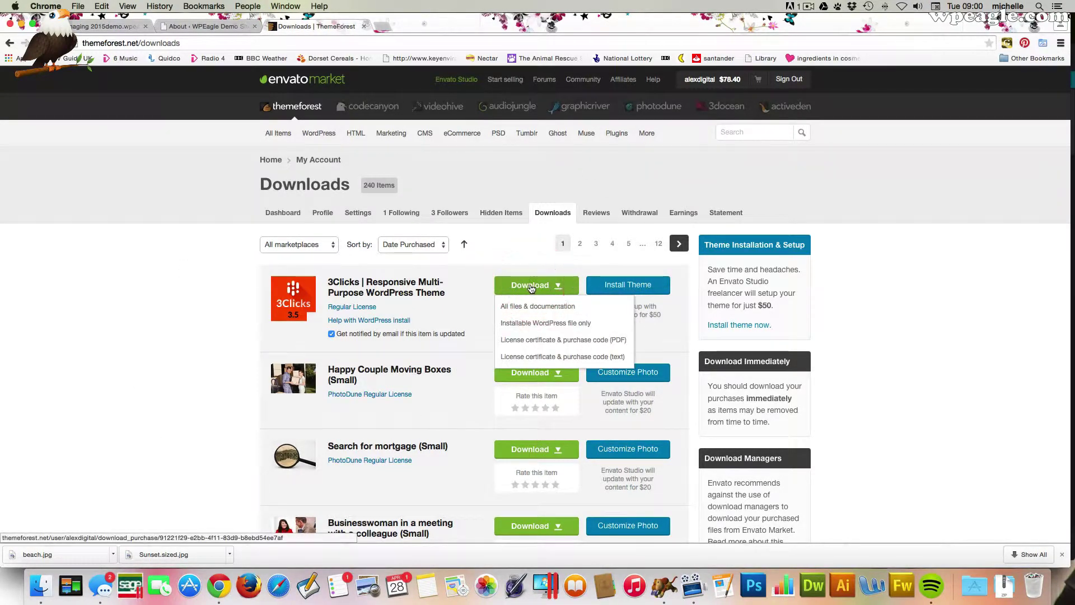
pyautogui.click(561, 307)
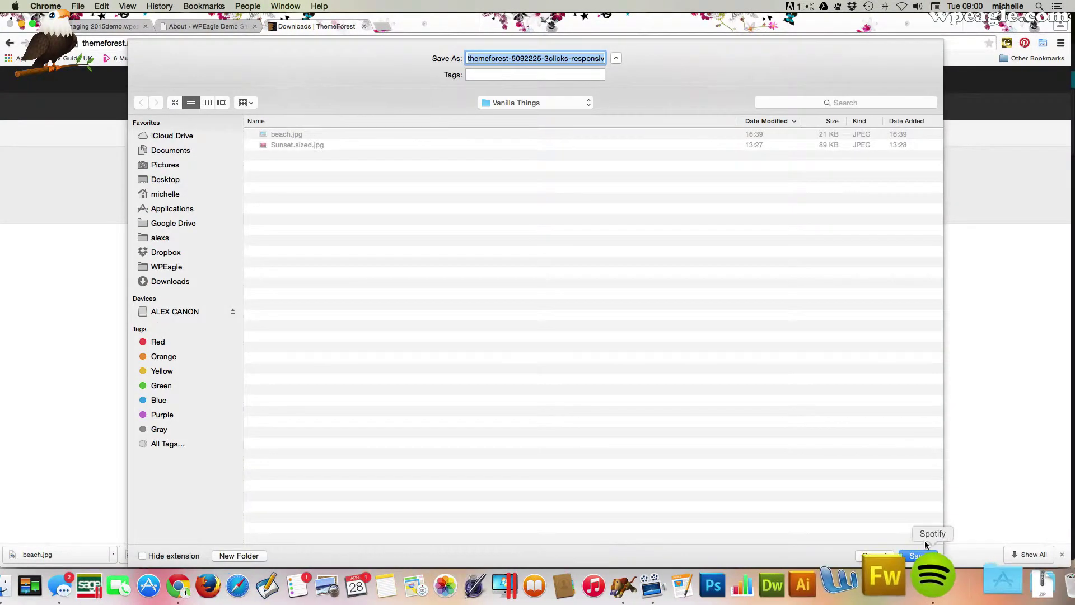
pyautogui.click(918, 556)
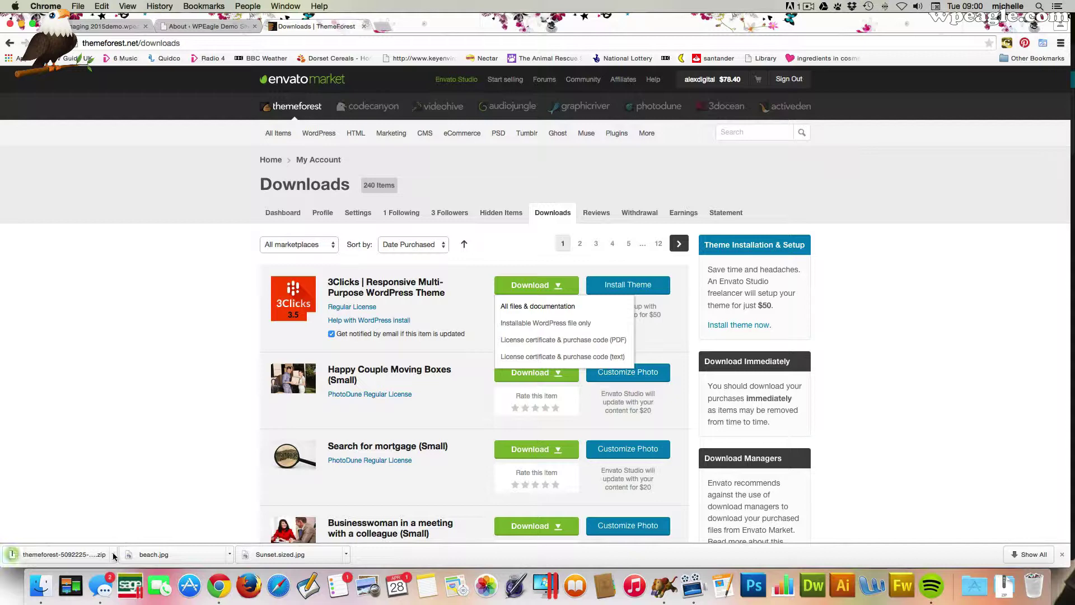
# Reveal the downloaded themeforest-5092225 zip in Finder
pyautogui.rightClick(96, 546)
pyautogui.click(130, 537)
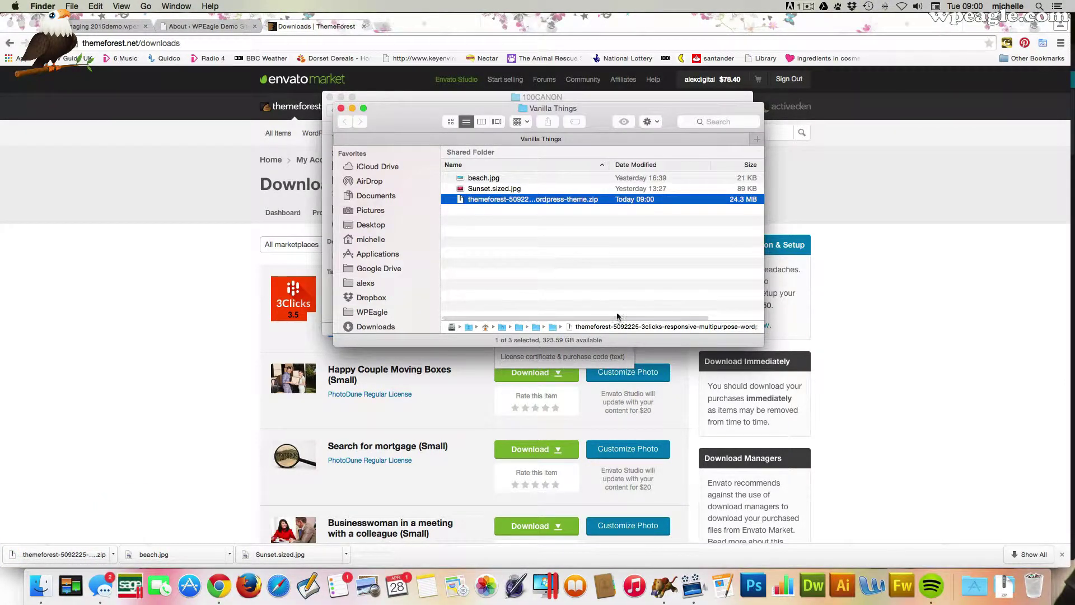
pyautogui.click(586, 209)
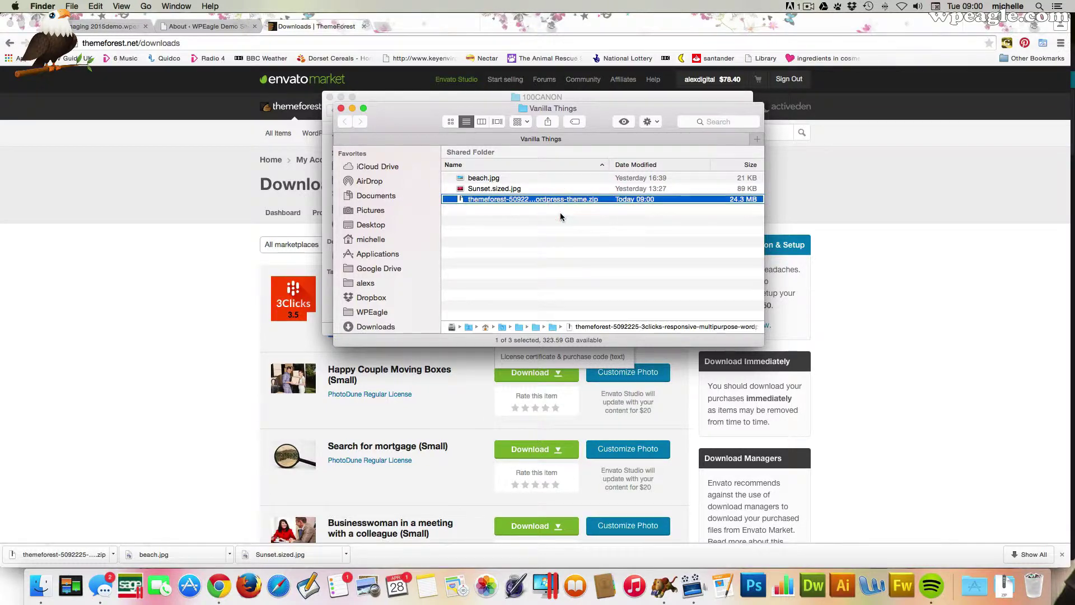
# Extract the zip with Archive Utility and open the resulting wp.finalpack.3.6 folder
pyautogui.rightClick(543, 200)
pyautogui.click(491, 224)
pyautogui.rightClick(448, 199)
pyautogui.moveTo(476, 212)
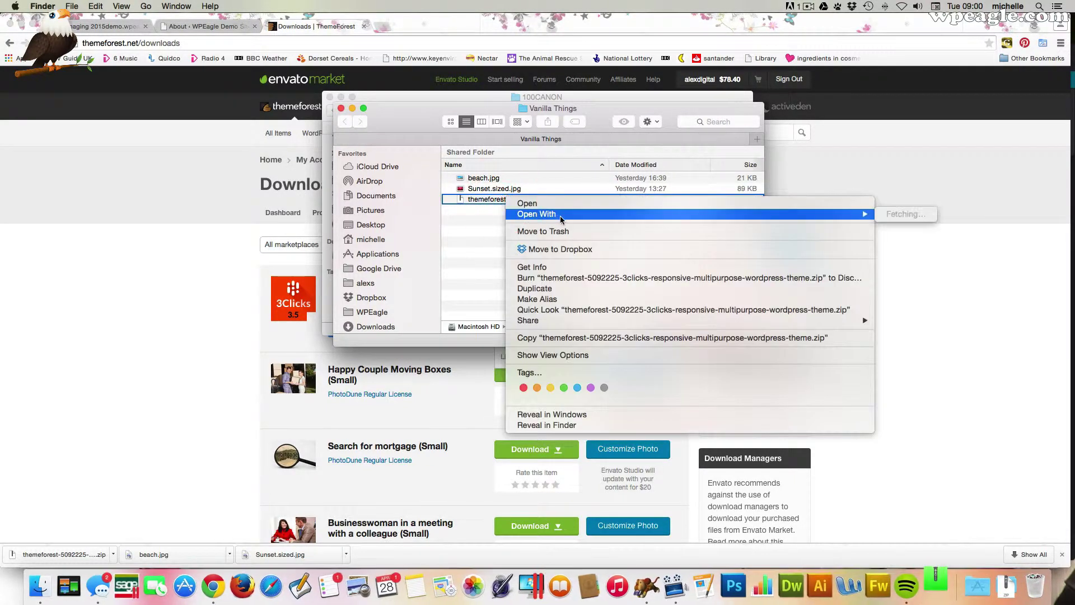
pyautogui.click(812, 211)
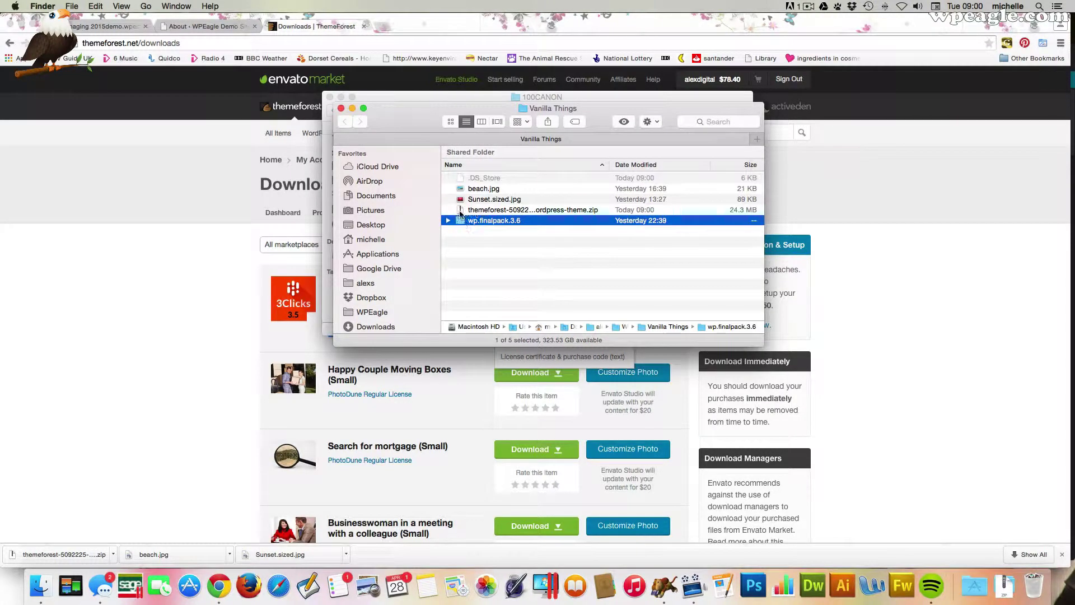
pyautogui.doubleClick(468, 221)
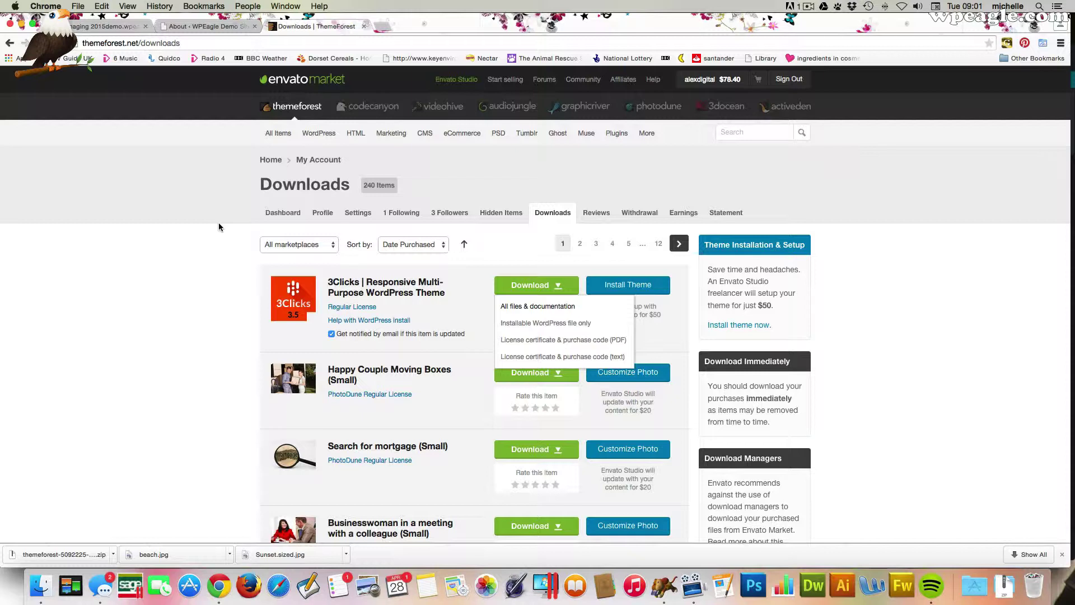
# Open the FTP Accounts page in the TSO Host control panel for 2015demo.wpeagle.com
pyautogui.click(106, 26)
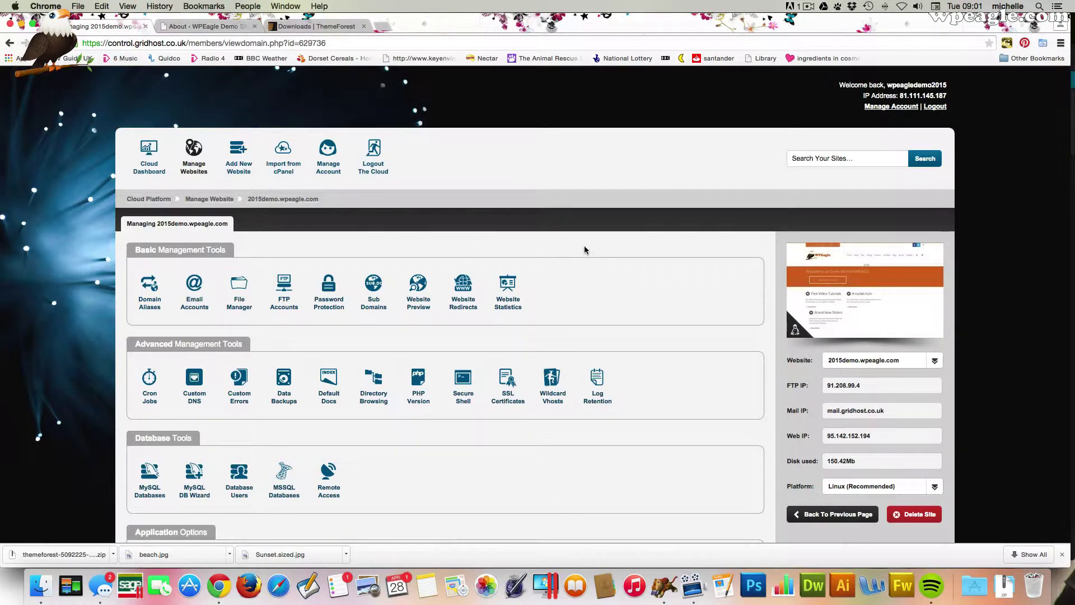
pyautogui.scroll(-1, 593, 247)
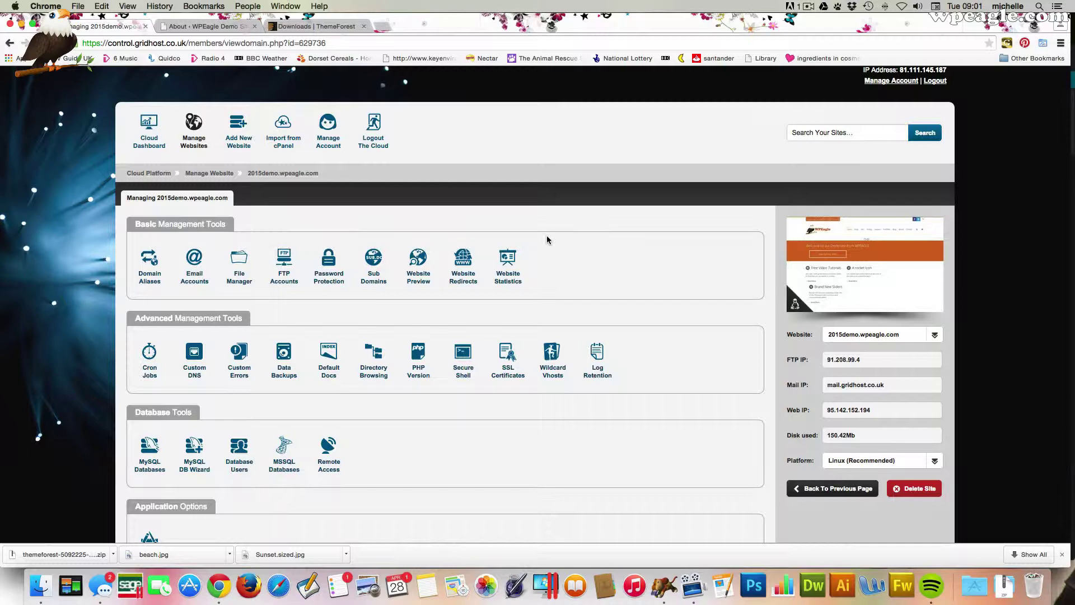
pyautogui.scroll(-4, 430, 410)
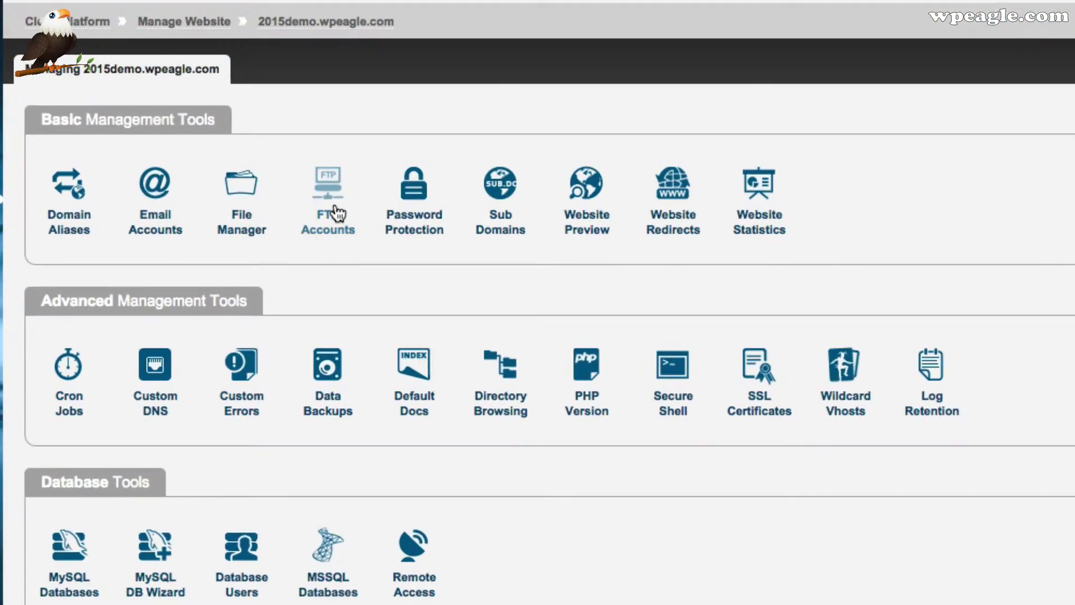
pyautogui.click(288, 180)
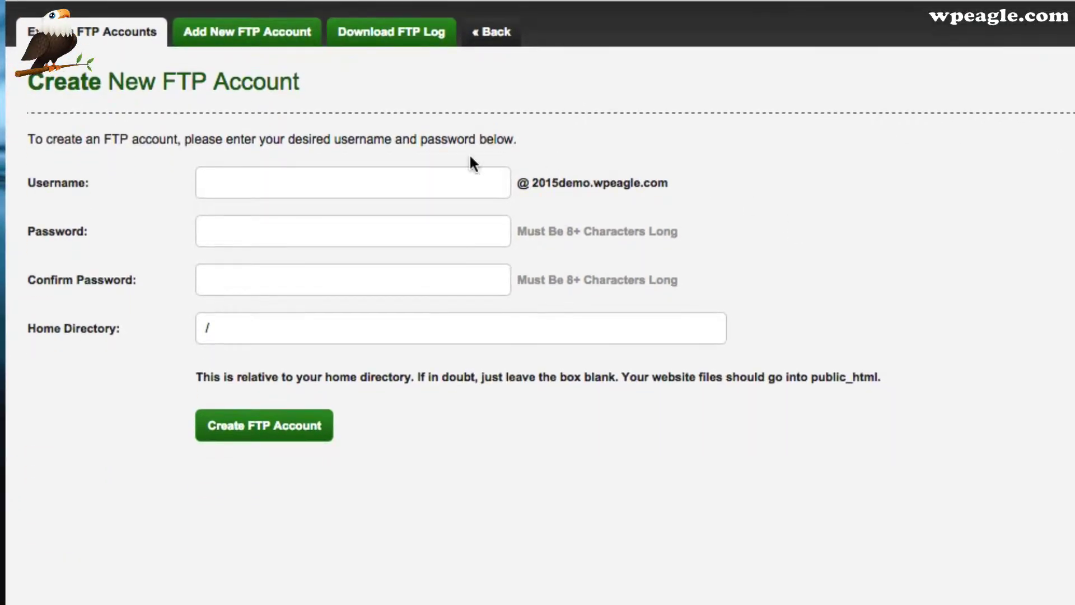
# Create a new FTP account, entering its username and the password twice
pyautogui.click(413, 179)
pyautogui.write('eagle')
pyautogui.write('••••••••••')
pyautogui.click(353, 279)
pyautogui.write('•••••••••')
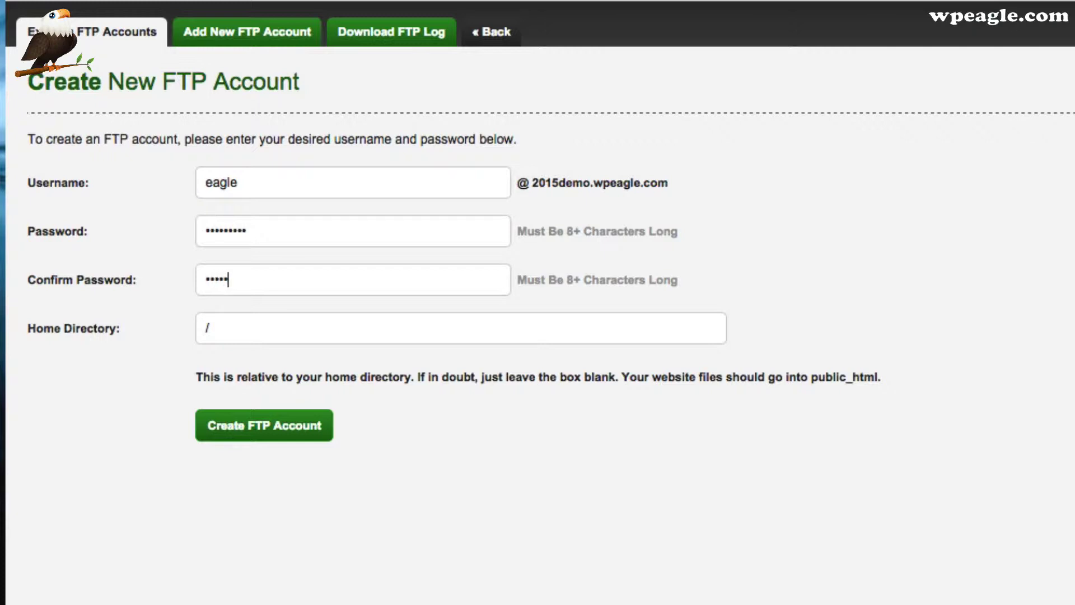
pyautogui.write('•')
pyautogui.click(300, 432)
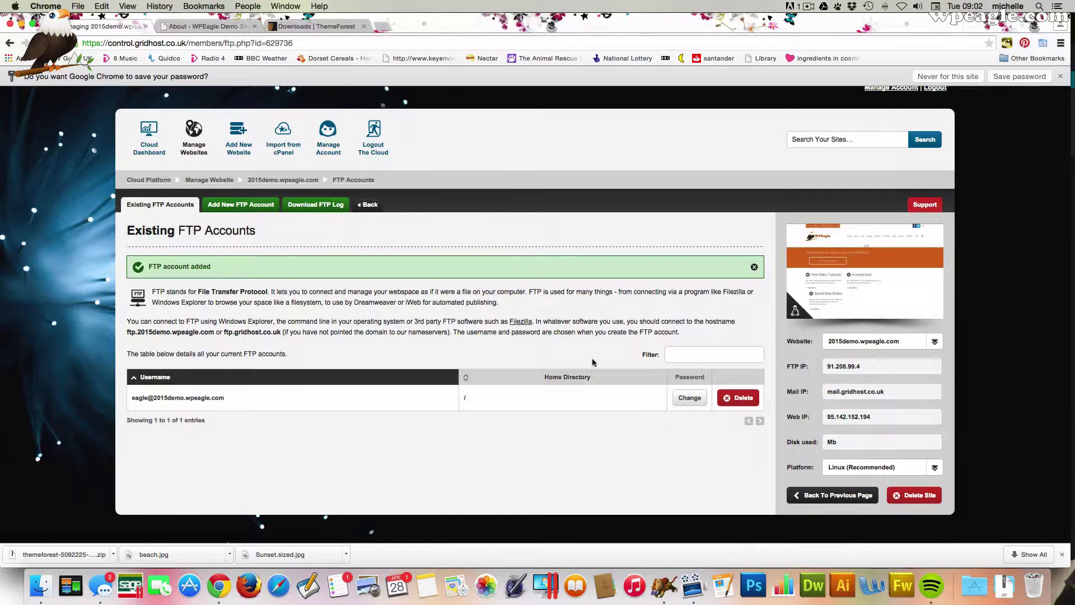
# Start a new Fetch connection with hostname 91.208.99.4 copied from the server details
pyautogui.click(663, 588)
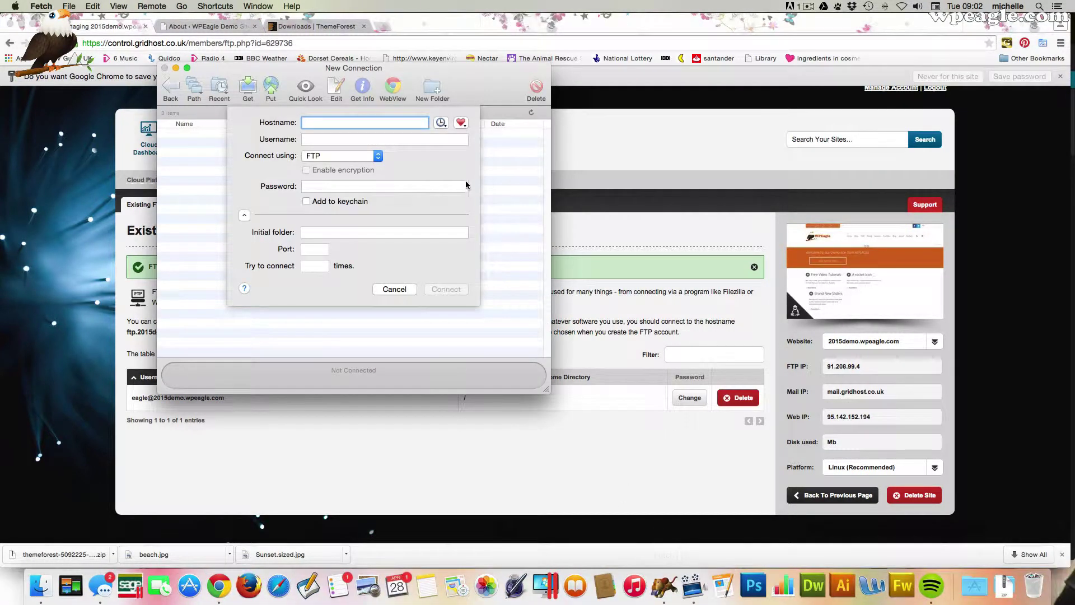
pyautogui.moveTo(446, 79); pyautogui.dragTo(583, 82)
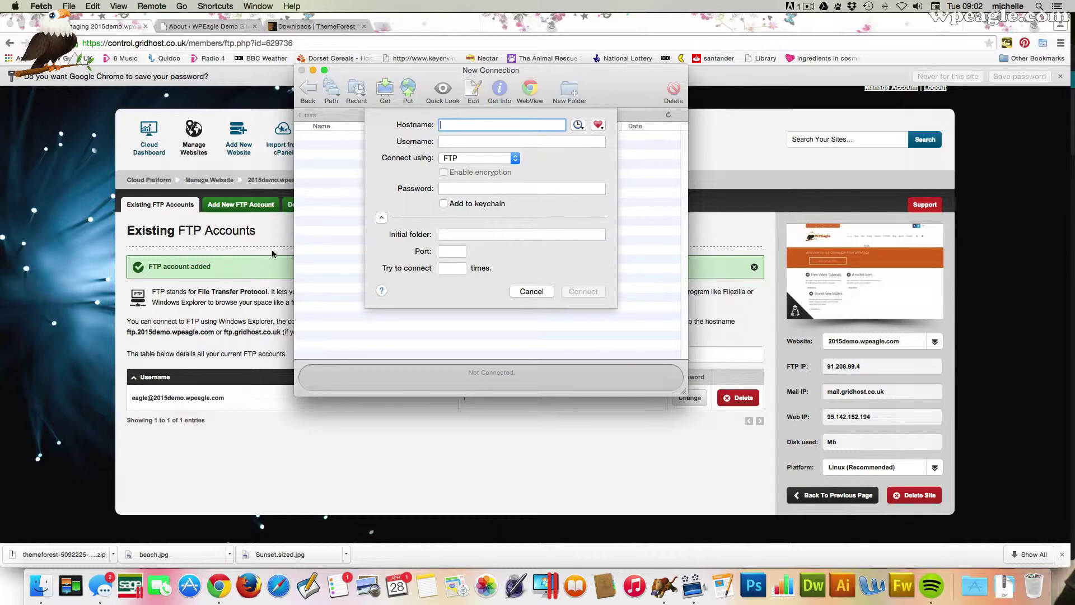
pyautogui.click(849, 364)
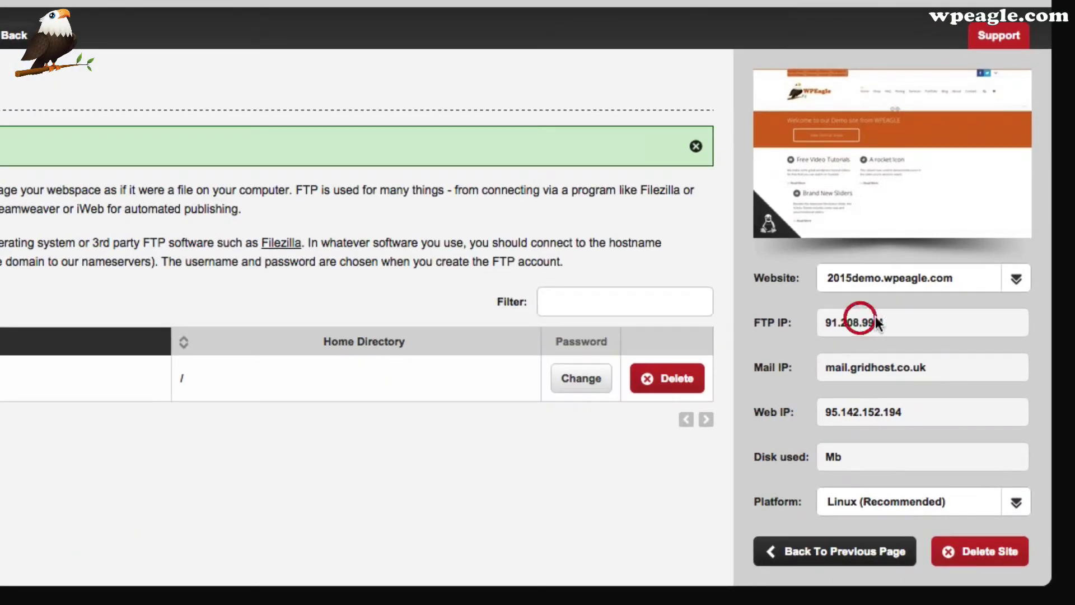
pyautogui.moveTo(877, 323); pyautogui.dragTo(824, 325)
pyautogui.press('super+c')
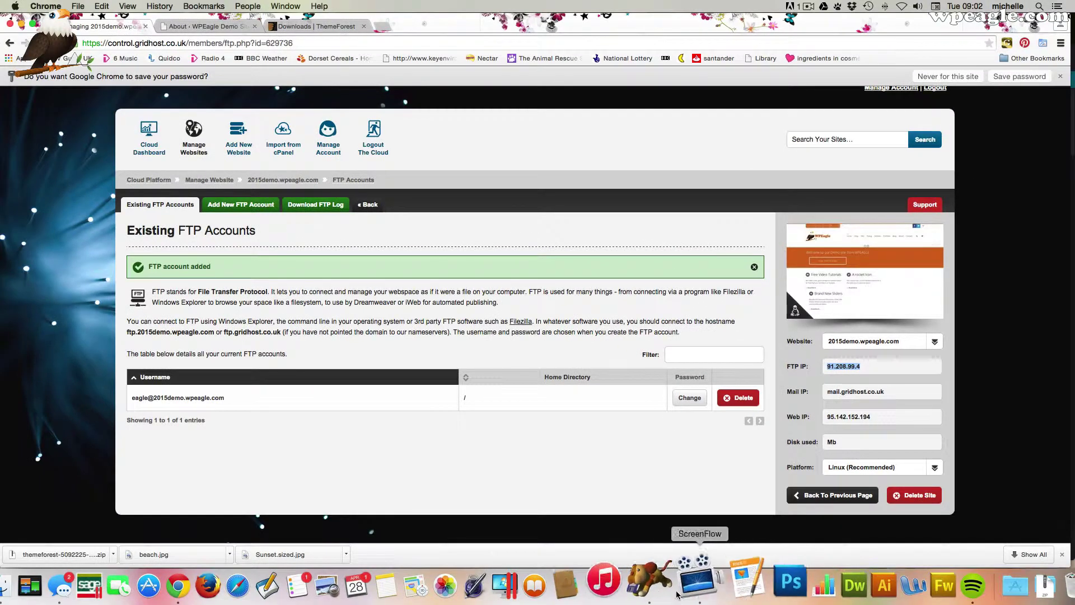
pyautogui.click(665, 585)
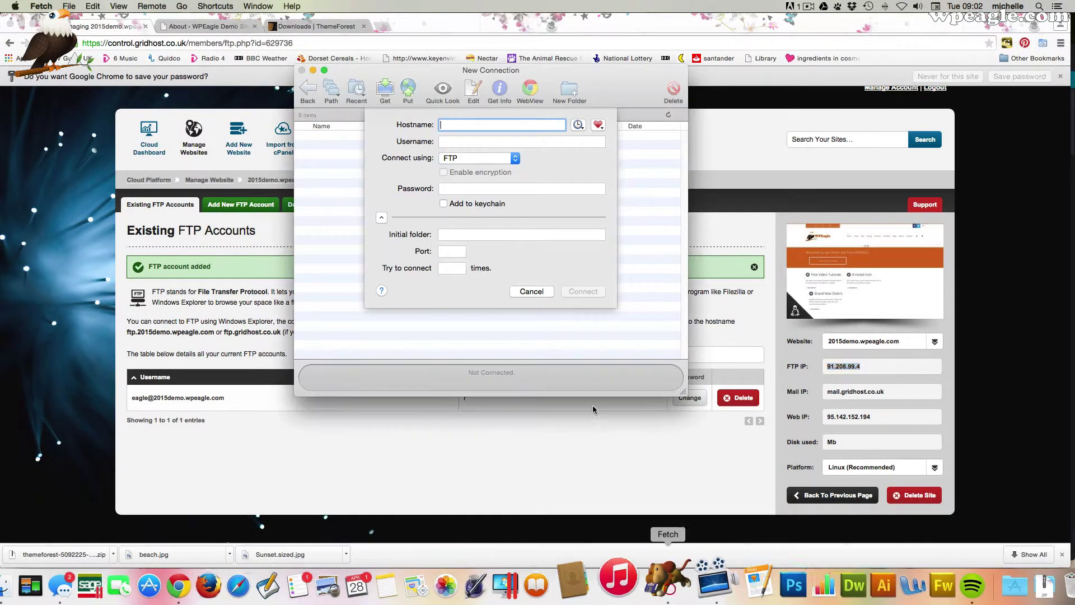
pyautogui.click(471, 125)
pyautogui.press('super+v')
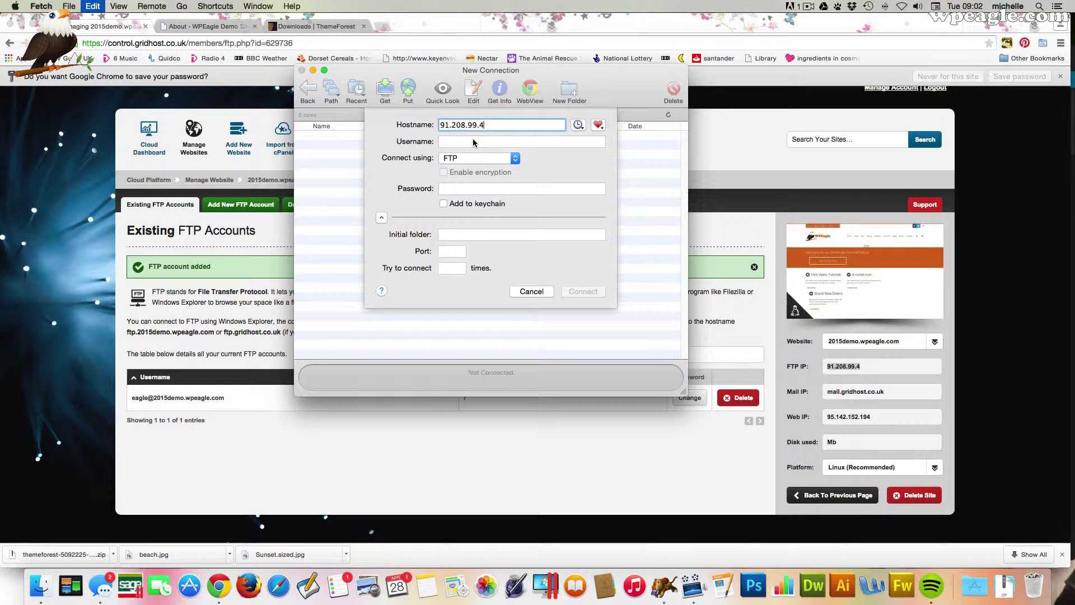
pyautogui.click(471, 143)
# Fill in the FTP account username from the hosting page and the account password
pyautogui.click(221, 295)
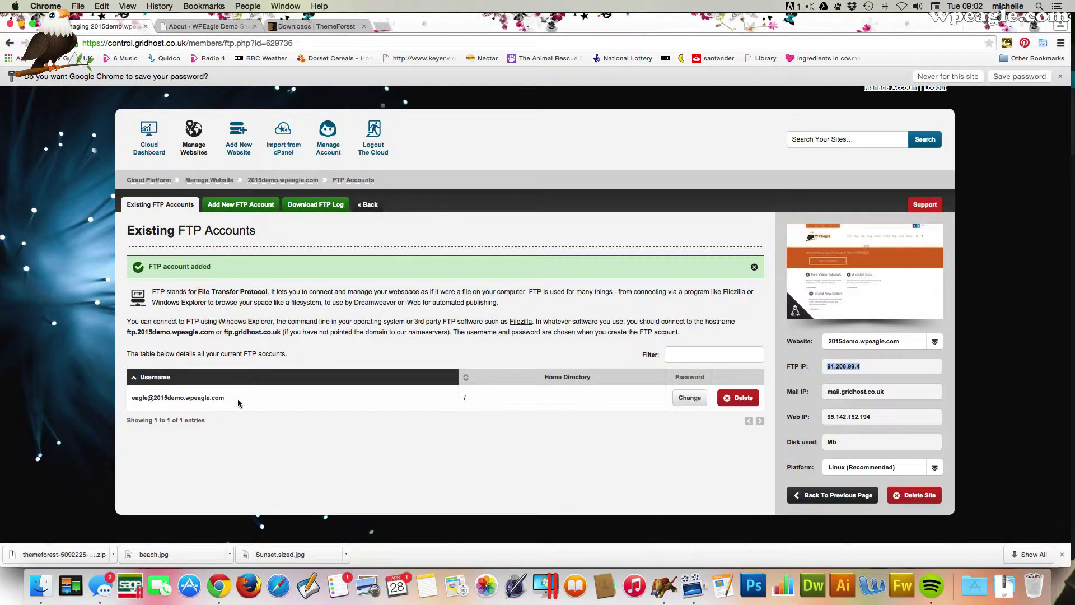
pyautogui.moveTo(227, 399); pyautogui.dragTo(130, 398)
pyautogui.press('super+c')
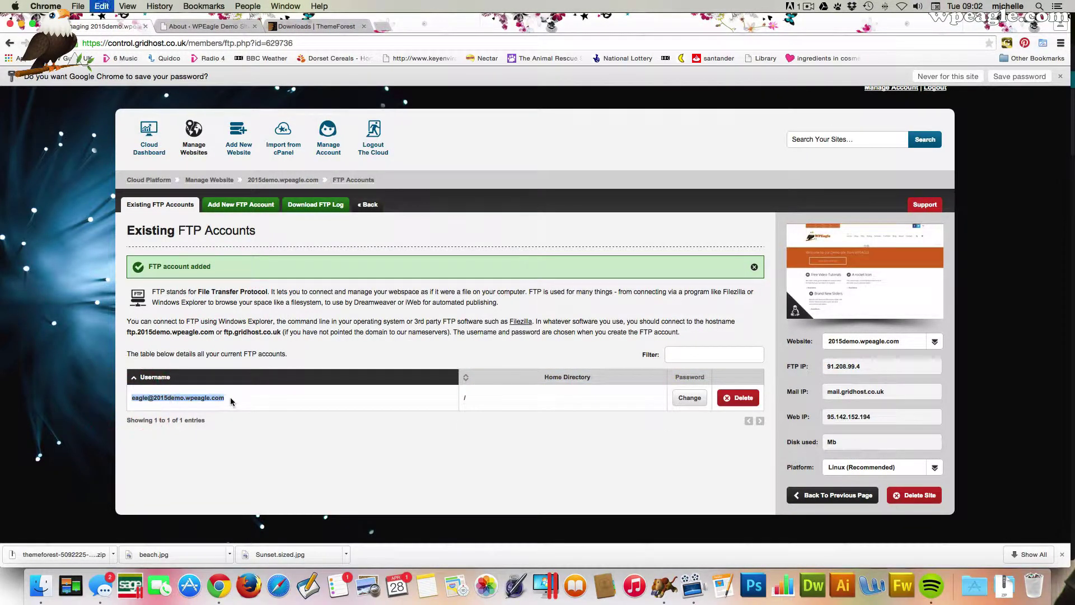
pyautogui.click(665, 585)
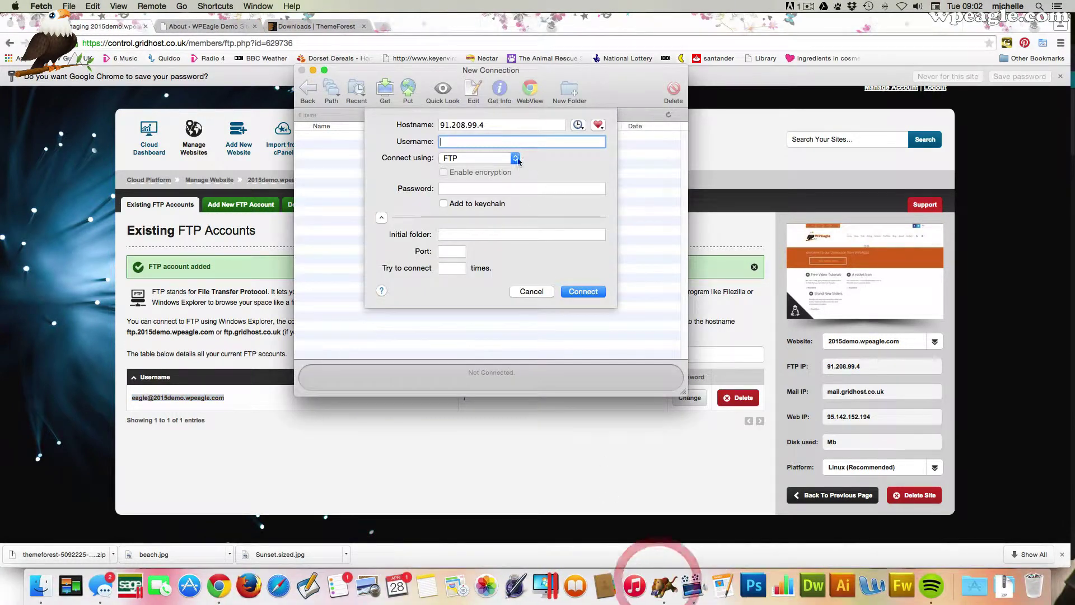
pyautogui.press('super+v')
pyautogui.click(506, 191)
pyautogui.write('••')
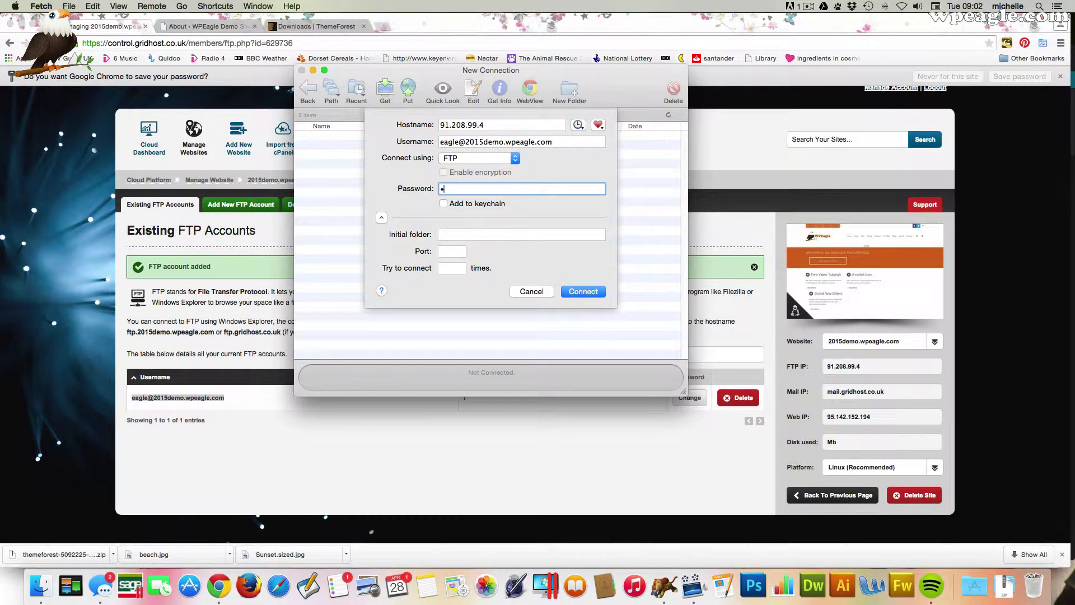
pyautogui.write('•••••••')
# Connect to 91.208.99.4 and browse into public_html/wp-content/themes
pyautogui.click(577, 291)
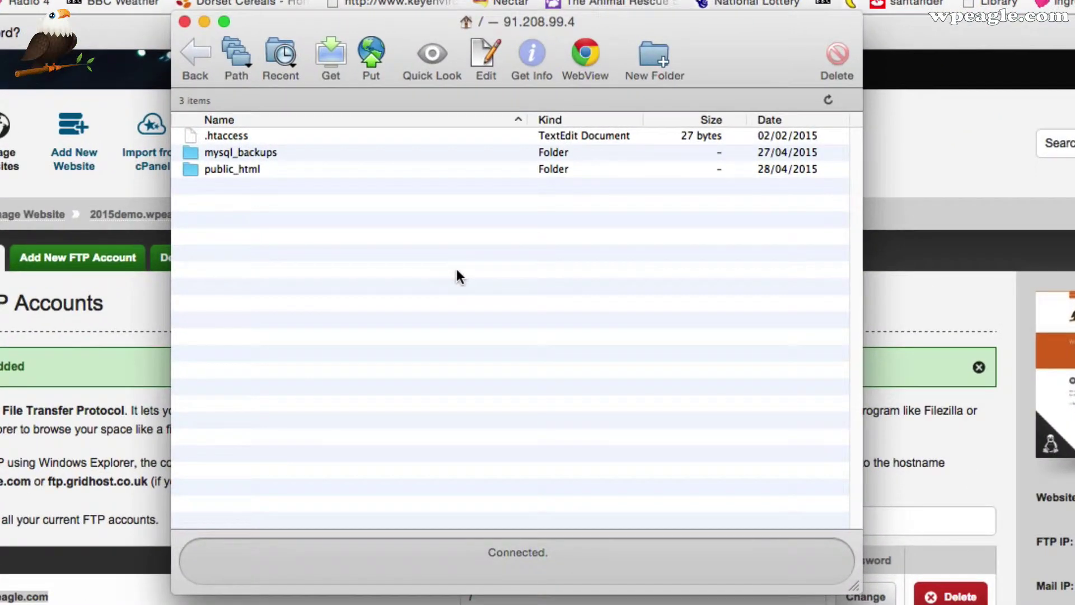
pyautogui.doubleClick(237, 170)
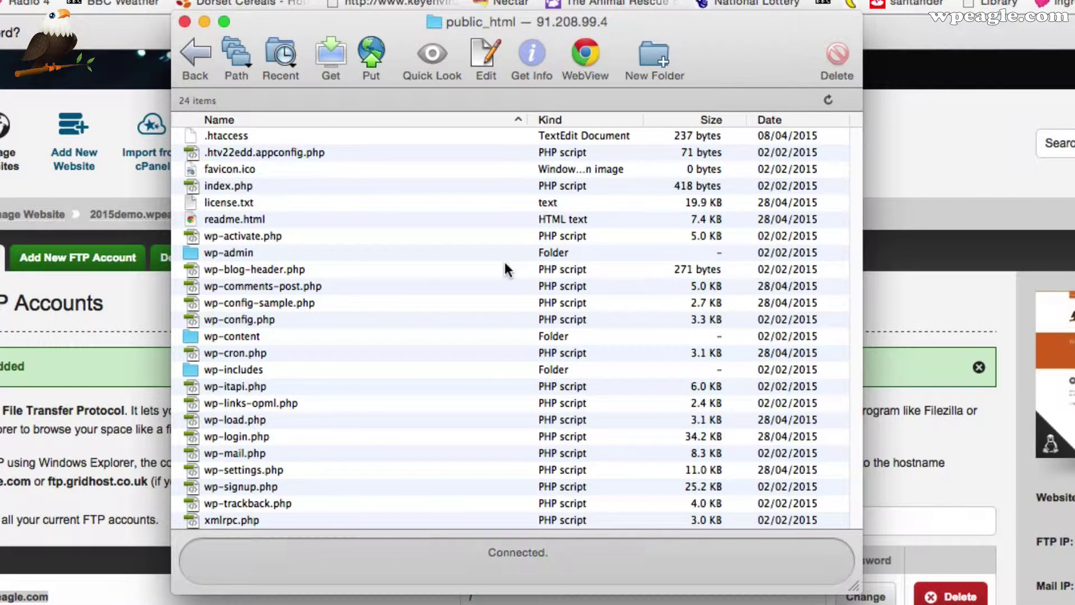
pyautogui.doubleClick(251, 337)
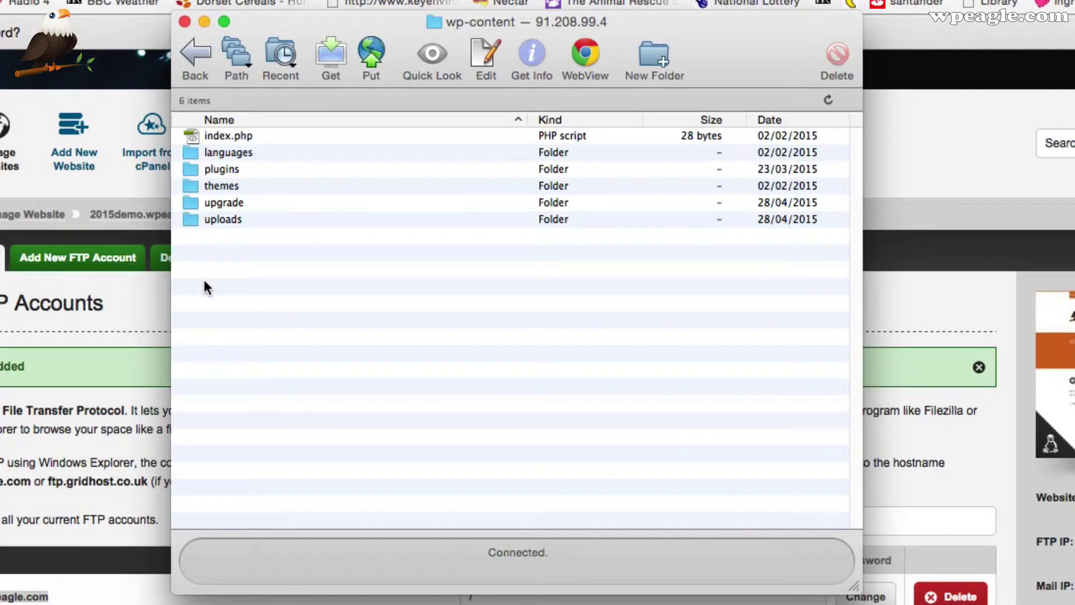
pyautogui.doubleClick(224, 185)
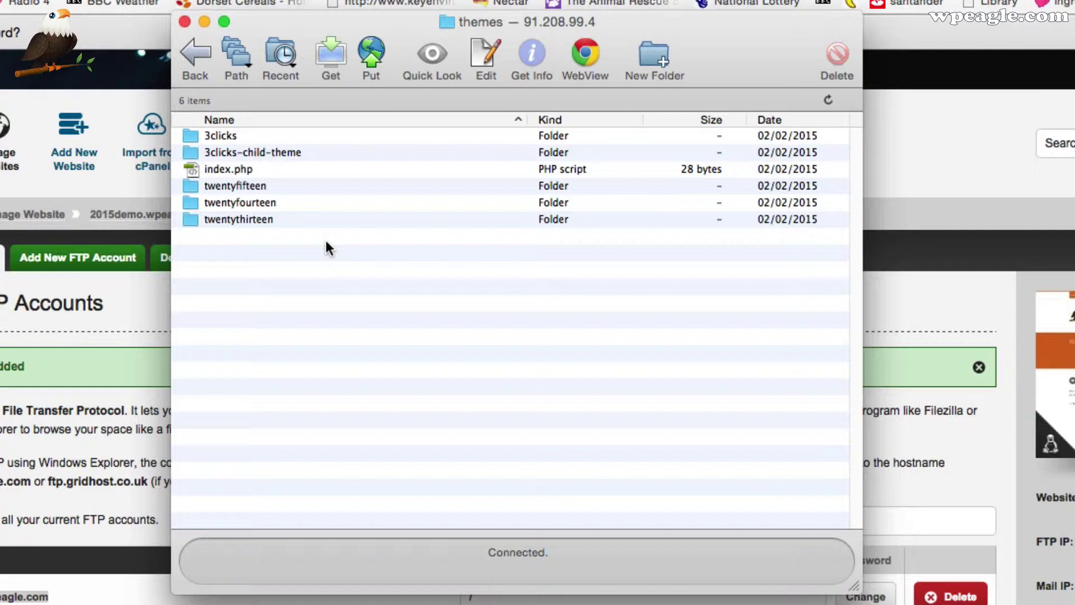
# Rename the server's 3clicks theme folder to 3clicksold through Get Info
pyautogui.click(458, 386)
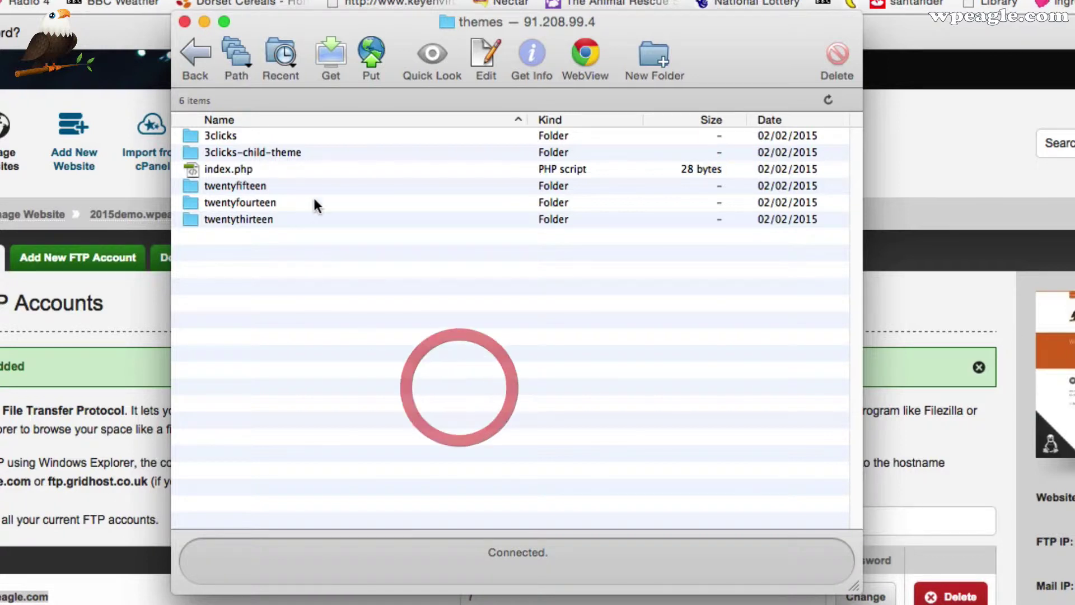
pyautogui.click(252, 135)
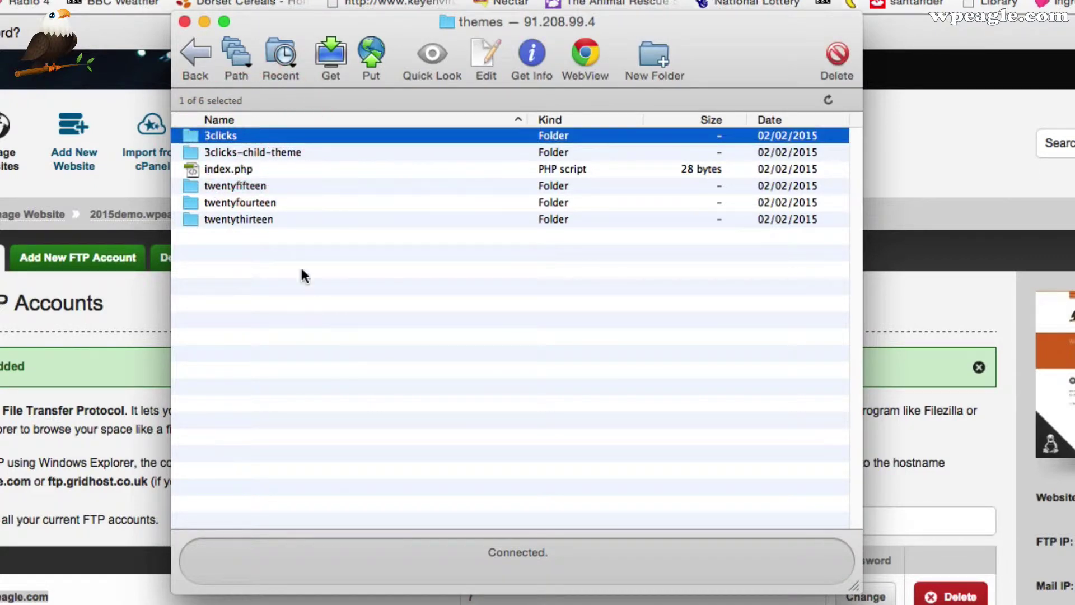
pyautogui.rightClick(250, 134)
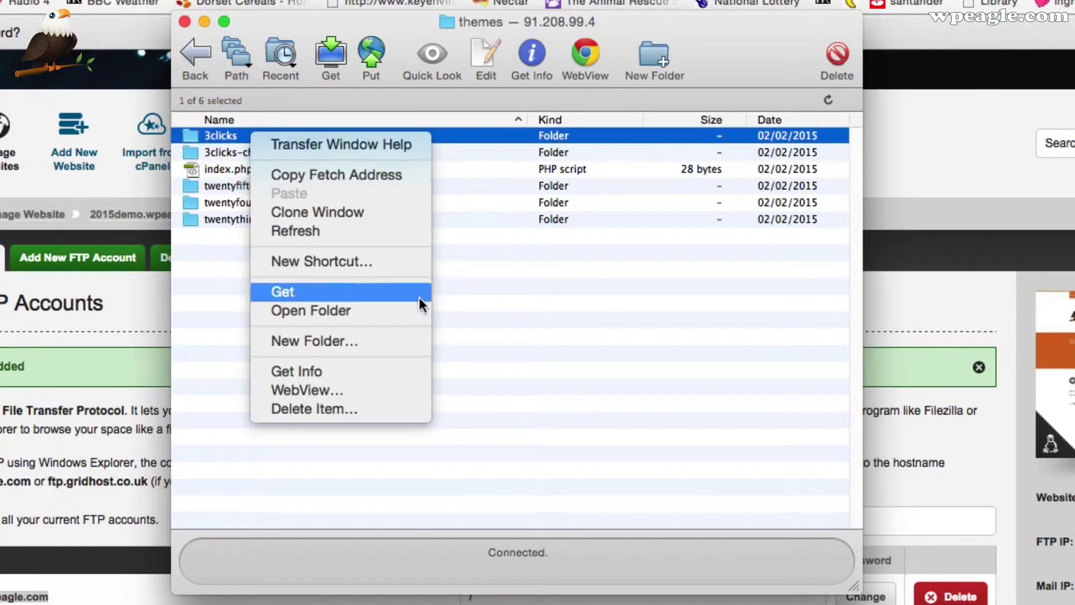
pyautogui.click(345, 370)
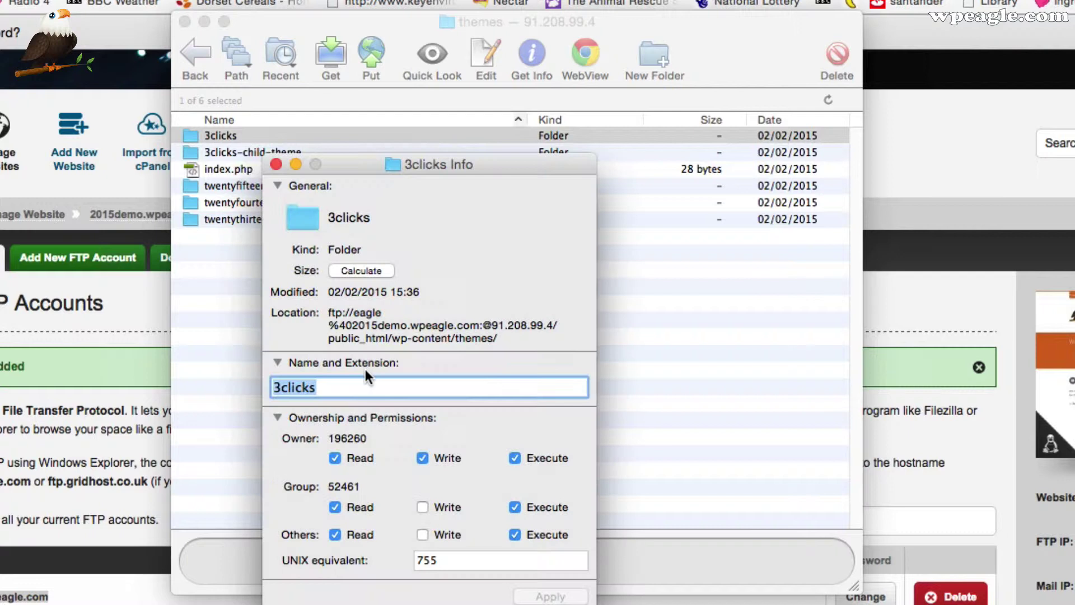
pyautogui.click(369, 385)
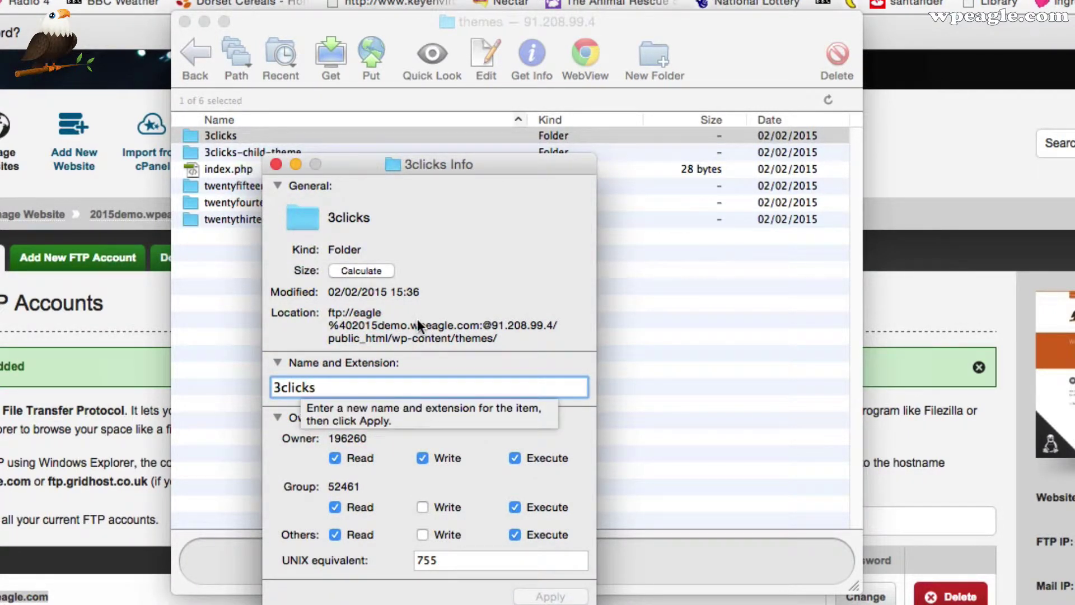
pyautogui.write('old')
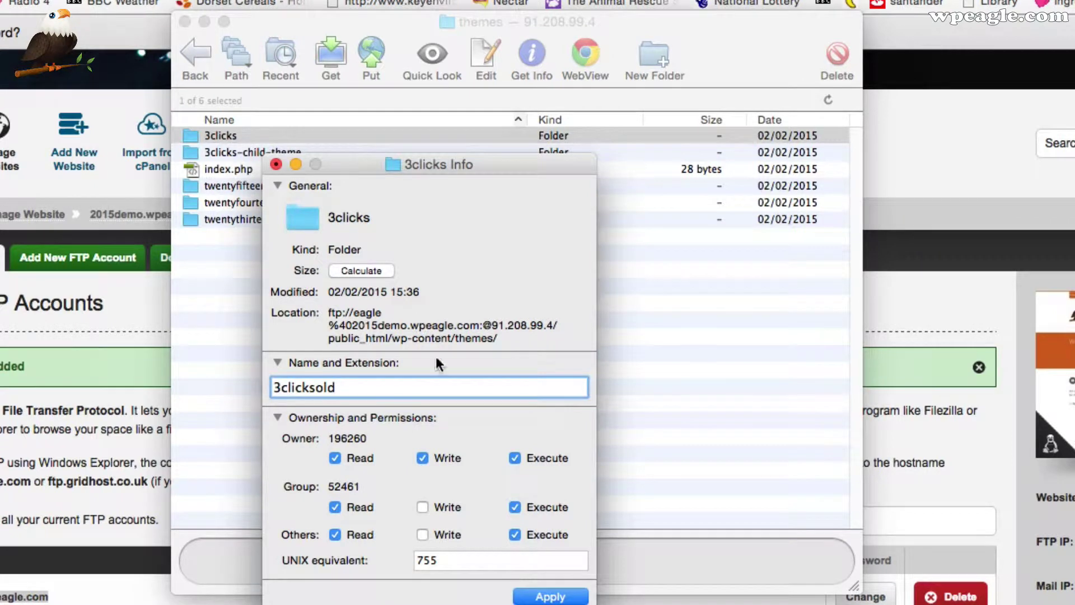
pyautogui.click(560, 597)
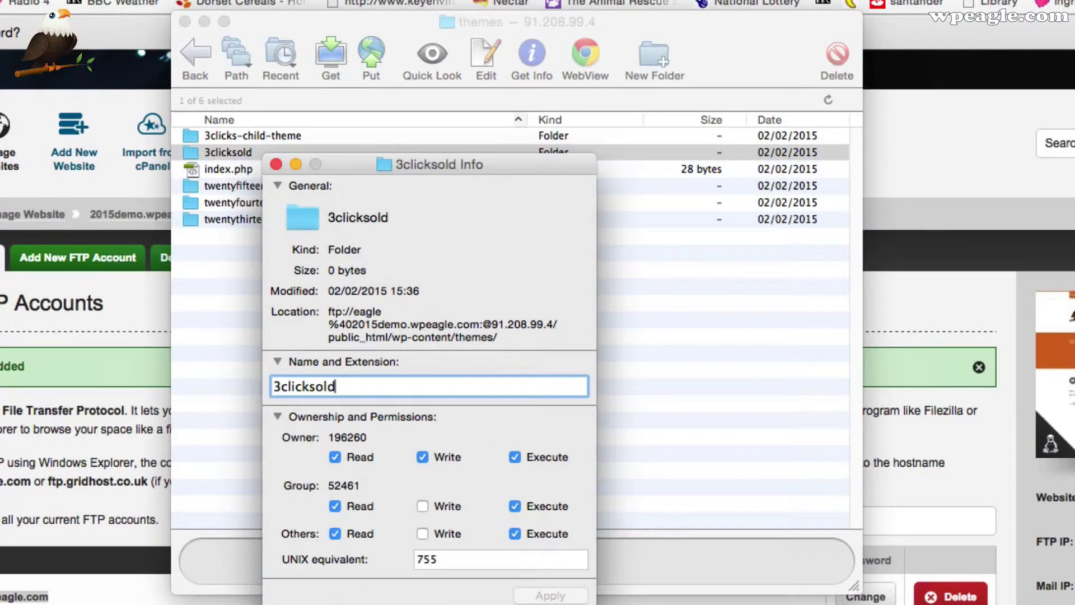
pyautogui.click(276, 164)
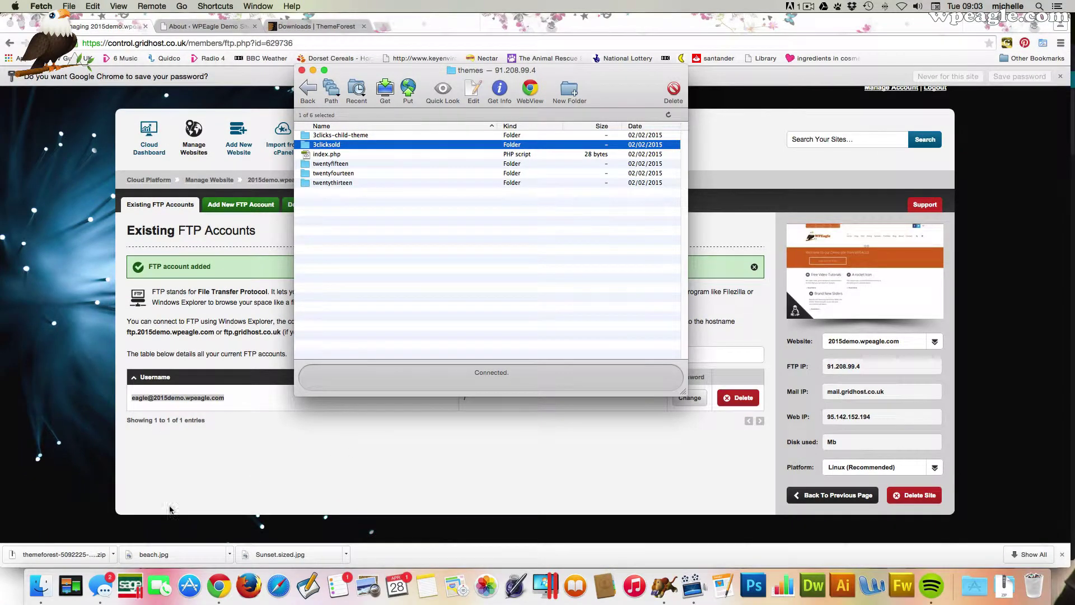
# Drag the new 3clicks folder from wp.finalpack.3.6 into Fetch's themes folder to upload it
pyautogui.click(44, 585)
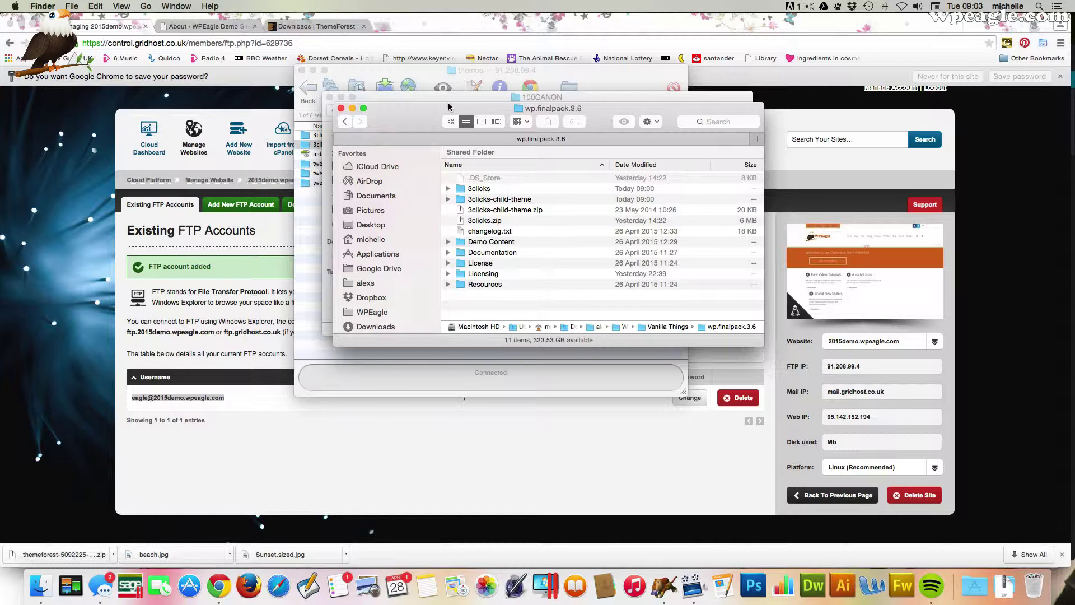
pyautogui.click(327, 97)
pyautogui.moveTo(407, 107); pyautogui.dragTo(288, 274)
pyautogui.click(372, 360)
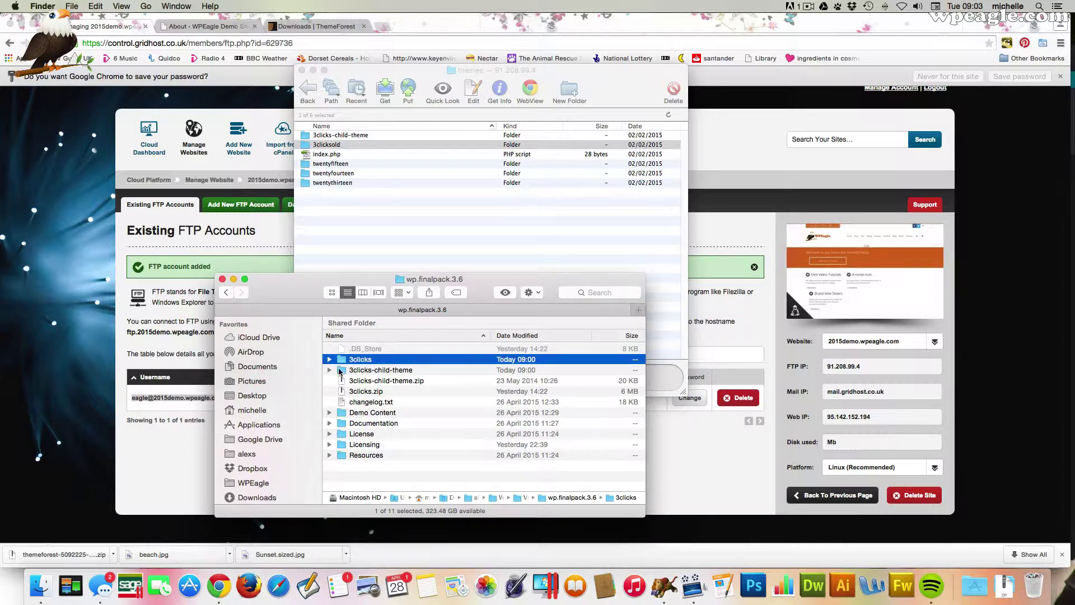
pyautogui.moveTo(349, 359); pyautogui.dragTo(372, 218)
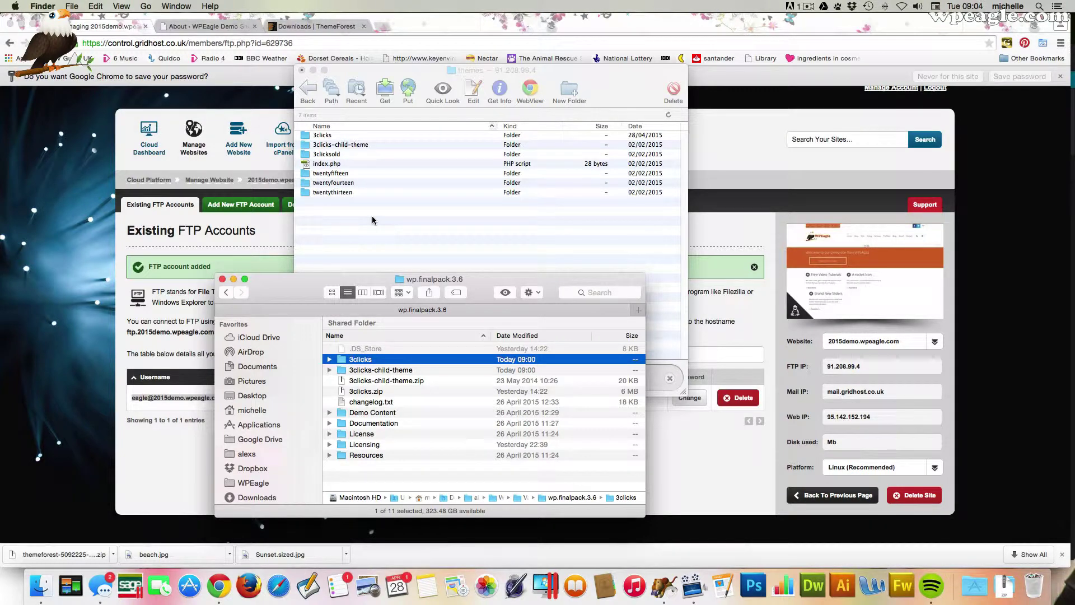
pyautogui.moveTo(380, 278); pyautogui.dragTo(372, 423)
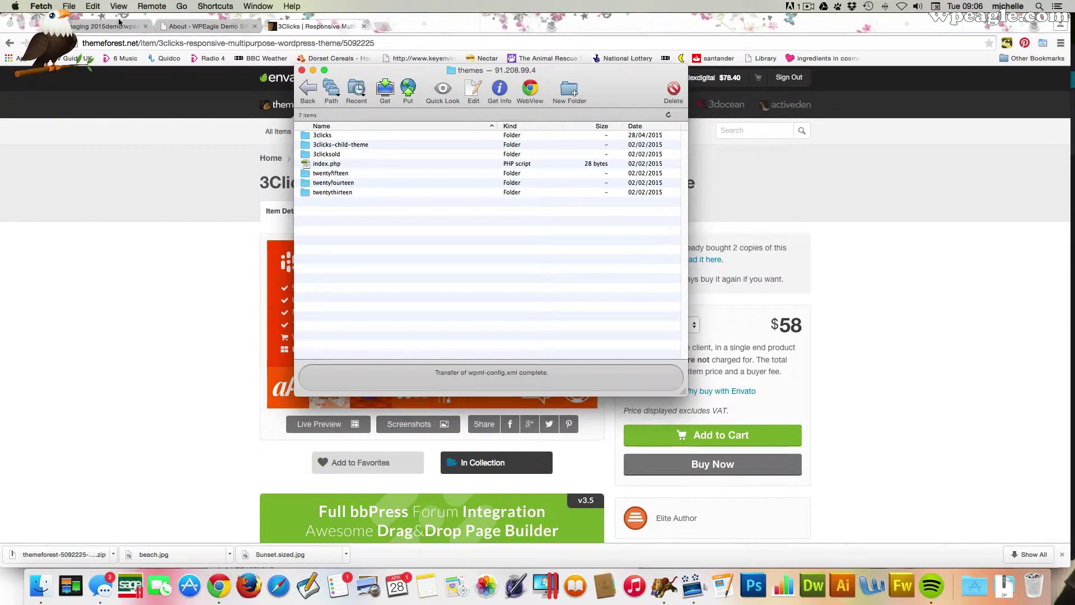
# Open Appearance > Themes in the WordPress admin
pyautogui.click(203, 27)
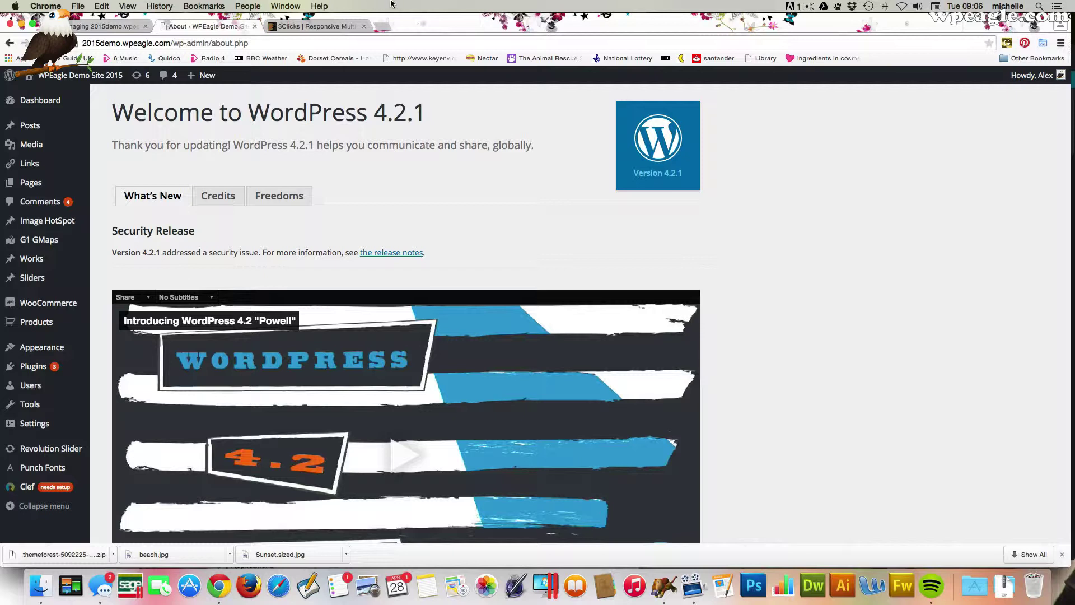
pyautogui.scroll(-1, 145, 218)
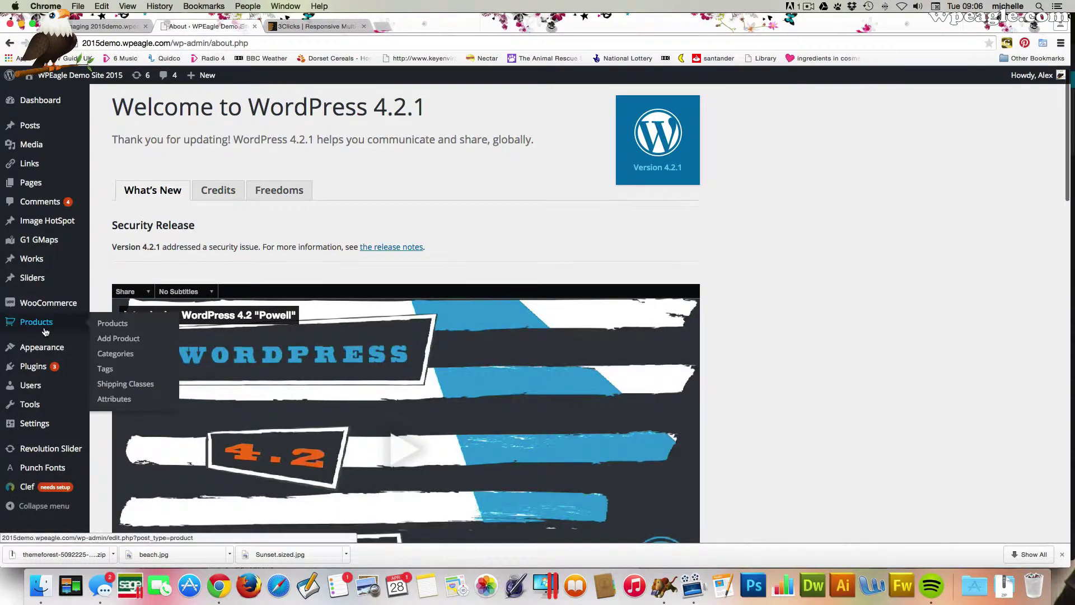
pyautogui.moveTo(42, 347)
pyautogui.click(111, 350)
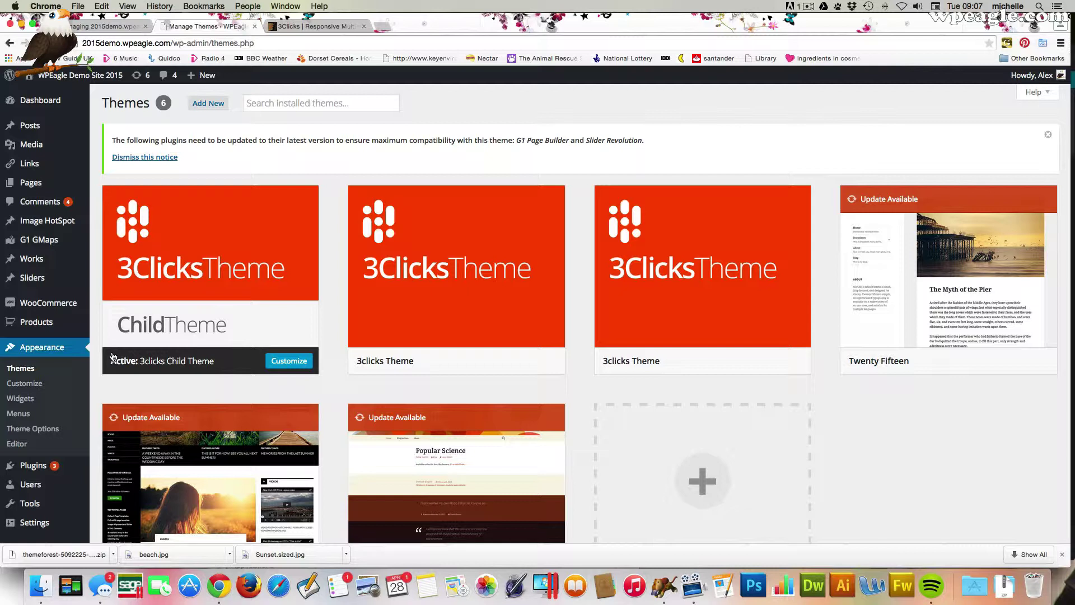
# Inspect the details of both 3clicks Theme entries, closing each overlay
pyautogui.moveTo(716, 291)
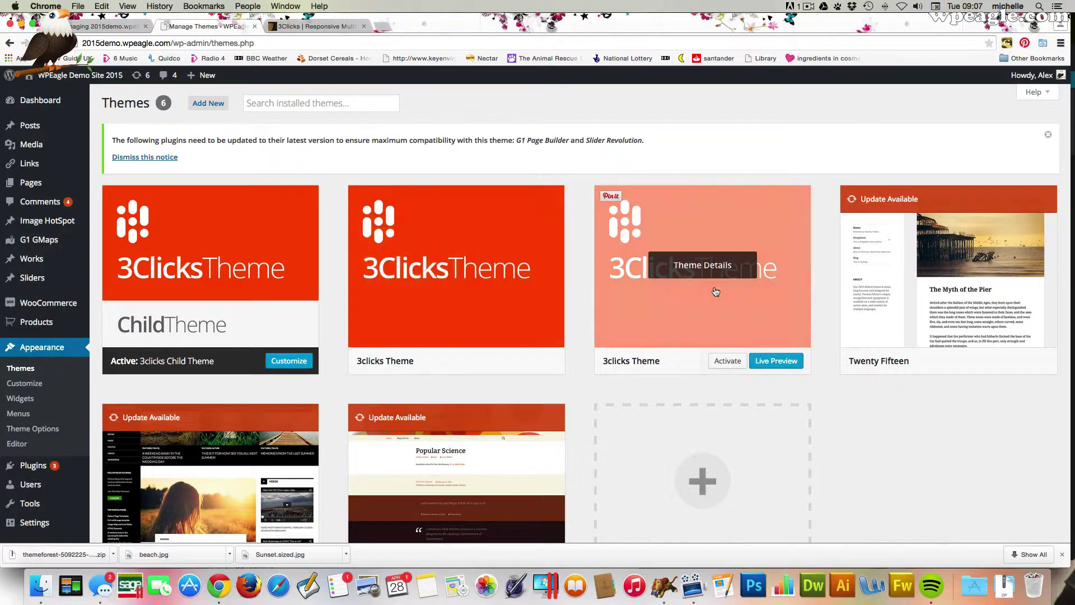
pyautogui.click(704, 265)
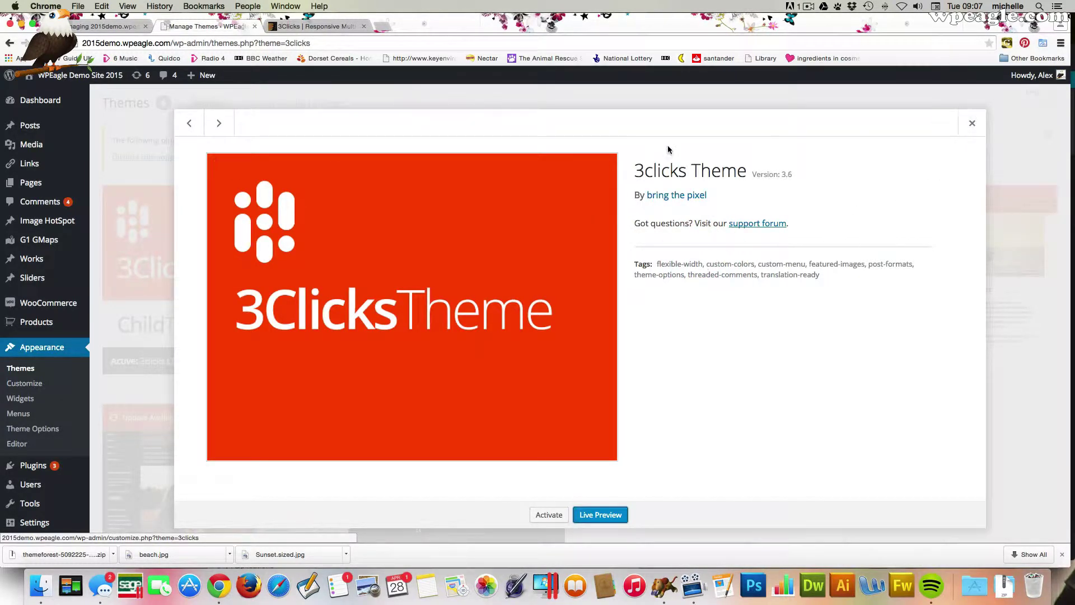
pyautogui.click(972, 124)
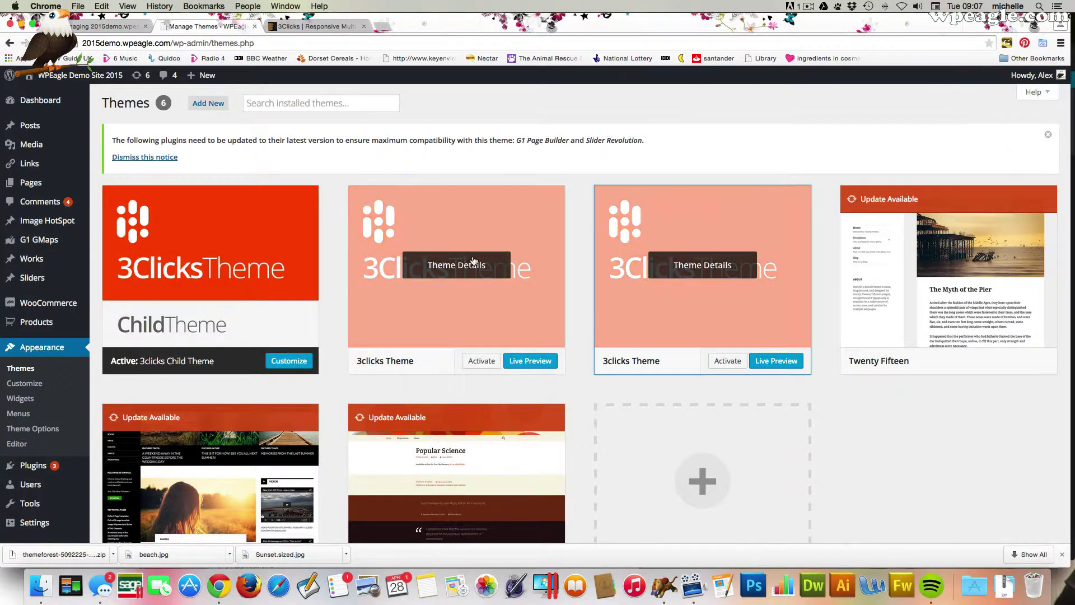
pyautogui.click(474, 261)
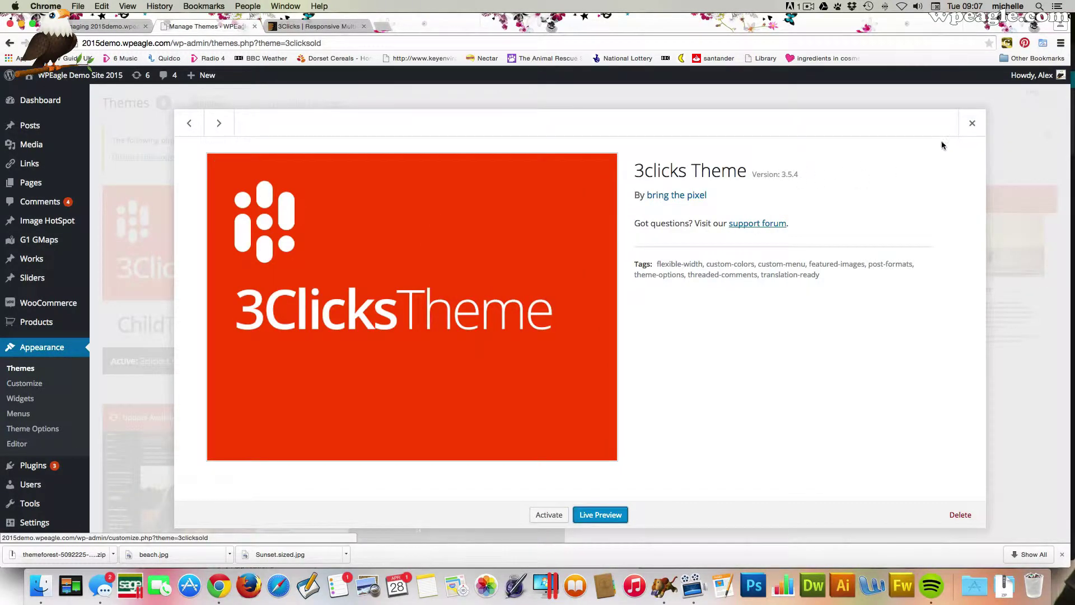
pyautogui.click(972, 123)
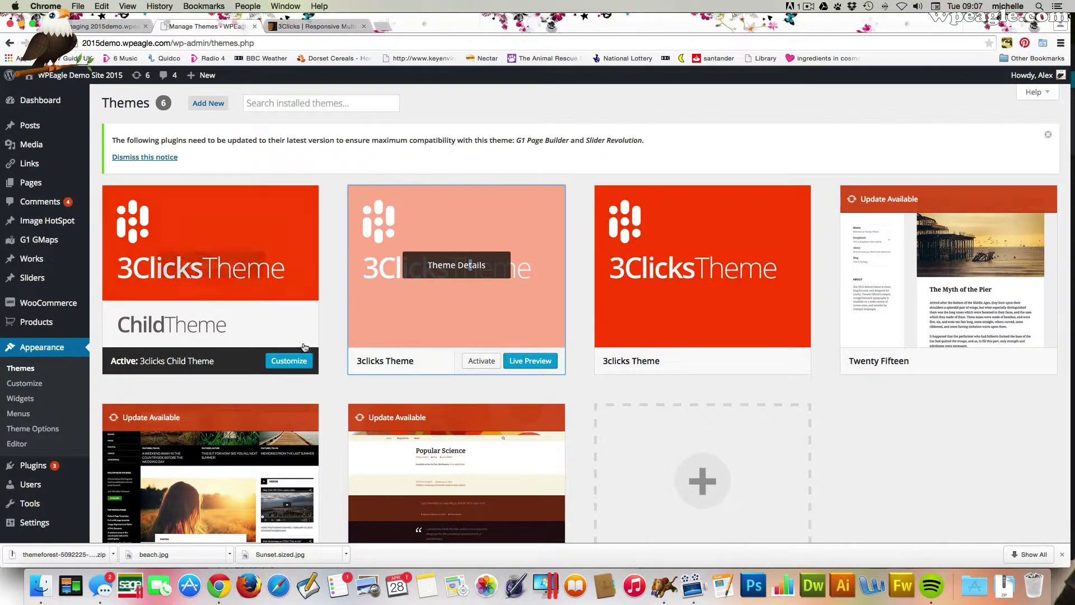
pyautogui.scroll(-1, 163, 286)
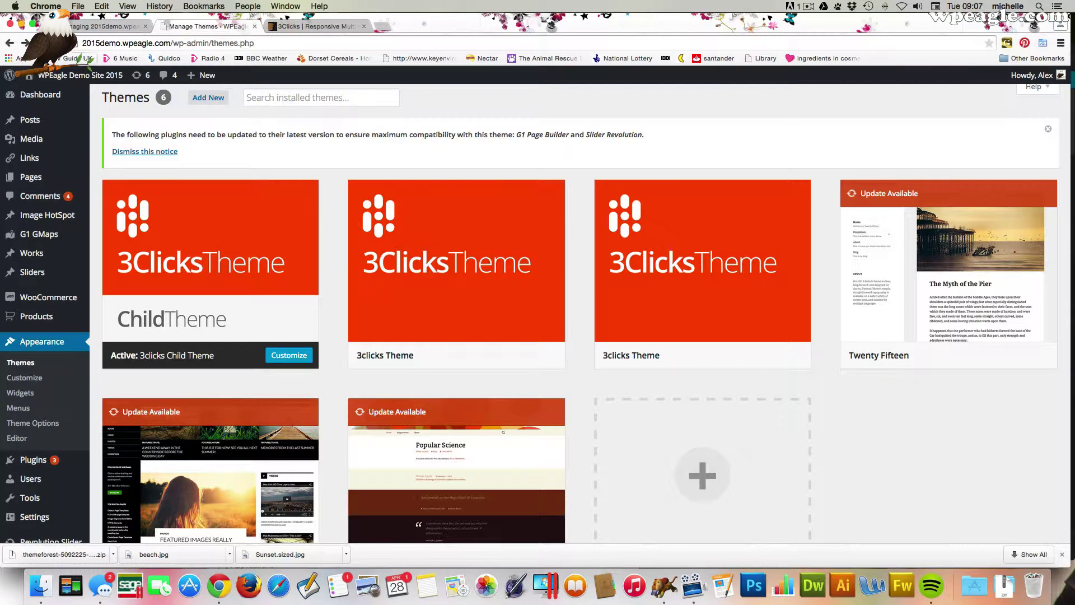
# Visit the live WPEagle demo site, then return to the admin Dashboard via the site-name menu
pyautogui.moveTo(45, 80)
pyautogui.scroll(-1, 43, 99)
pyautogui.click(43, 100)
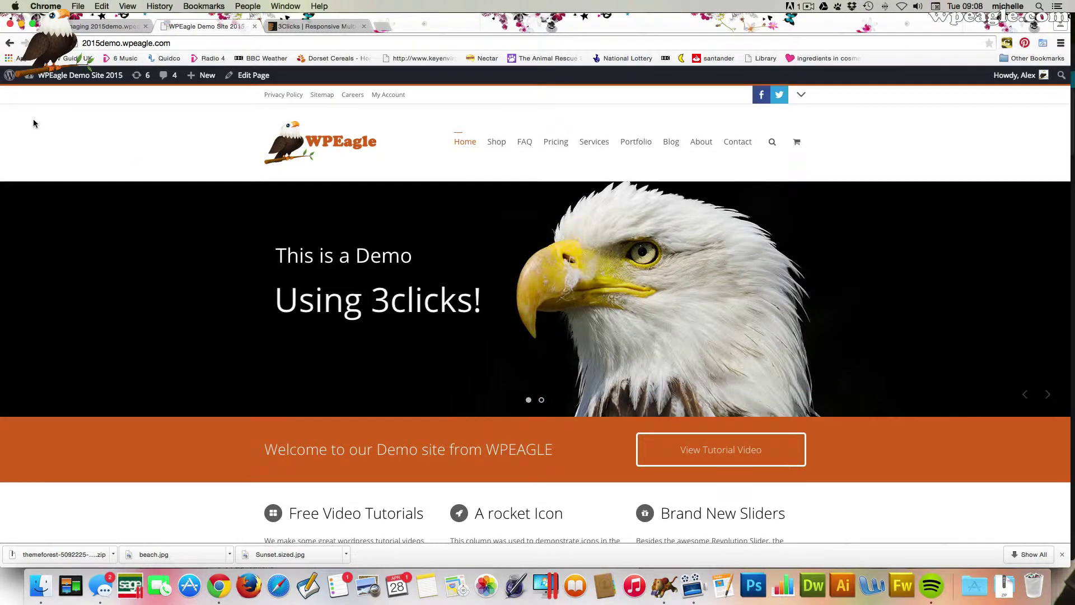
pyautogui.moveTo(73, 75)
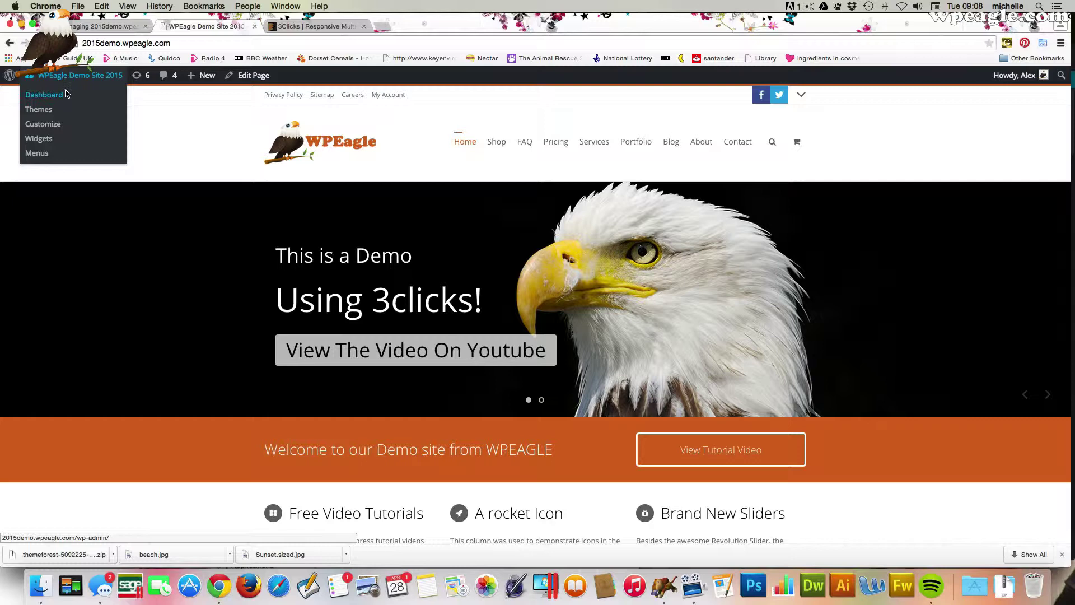
pyautogui.click(65, 95)
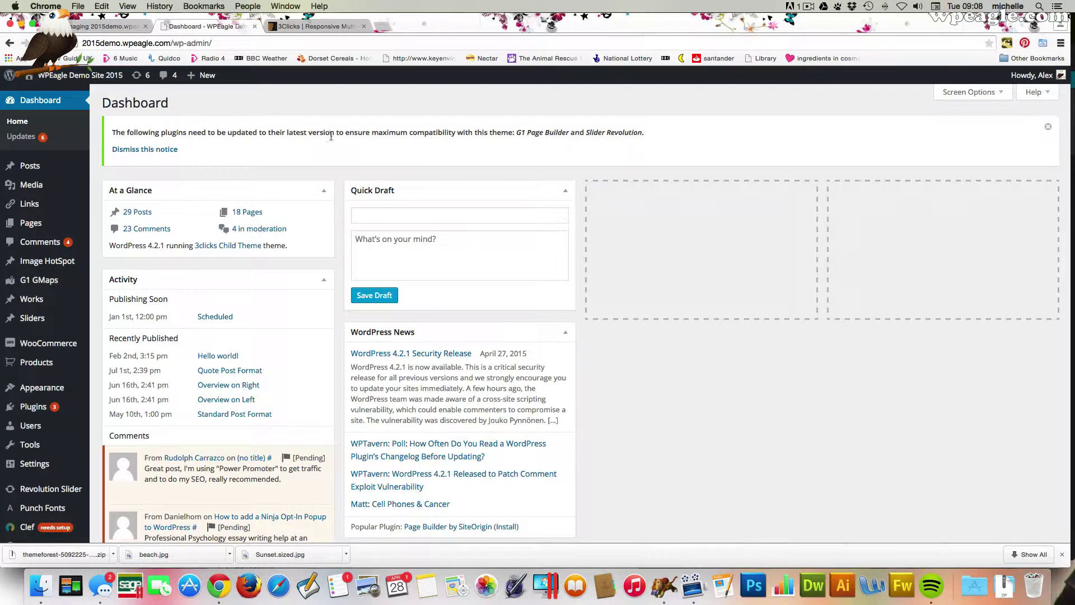
# Review the 12 installed plugins, noting available updates for Akismet, Clef and WooCommerce
pyautogui.scroll(-1, 214, 152)
pyautogui.moveTo(73, 387)
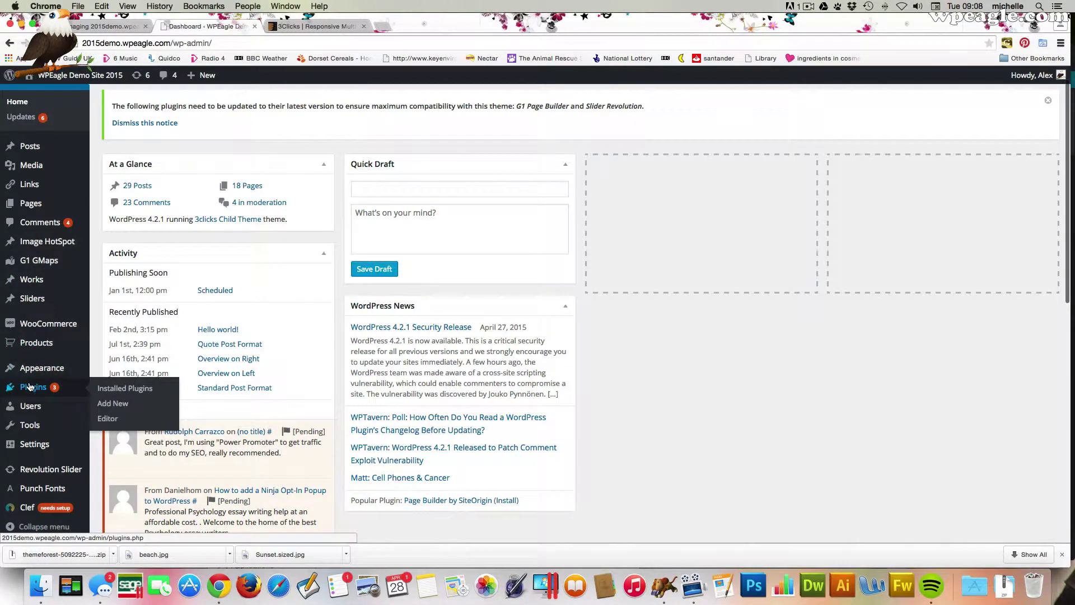
pyautogui.click(133, 392)
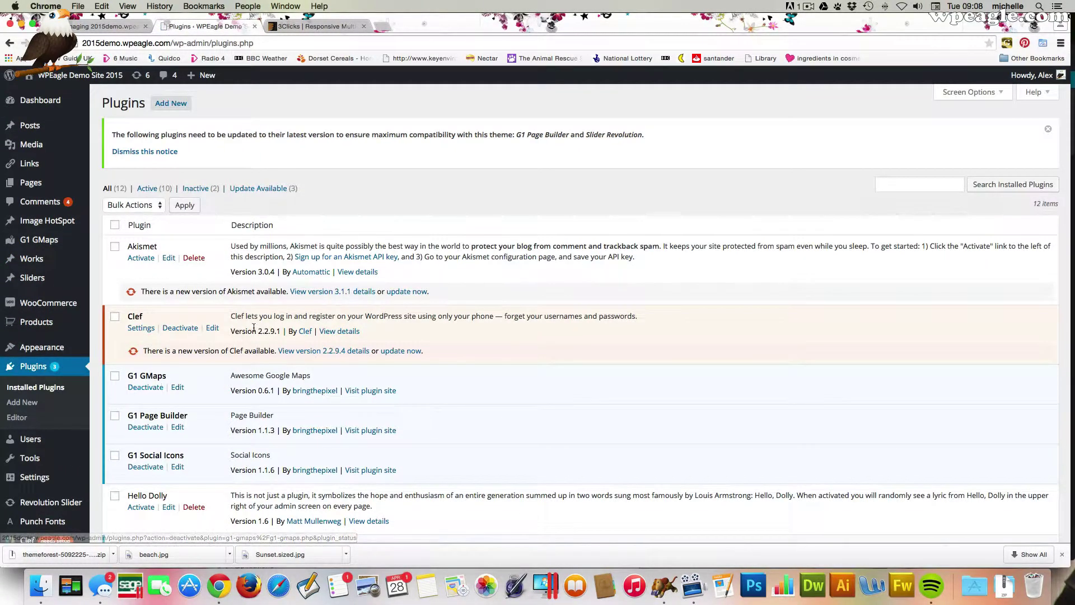
pyautogui.scroll(-3, 398, 250)
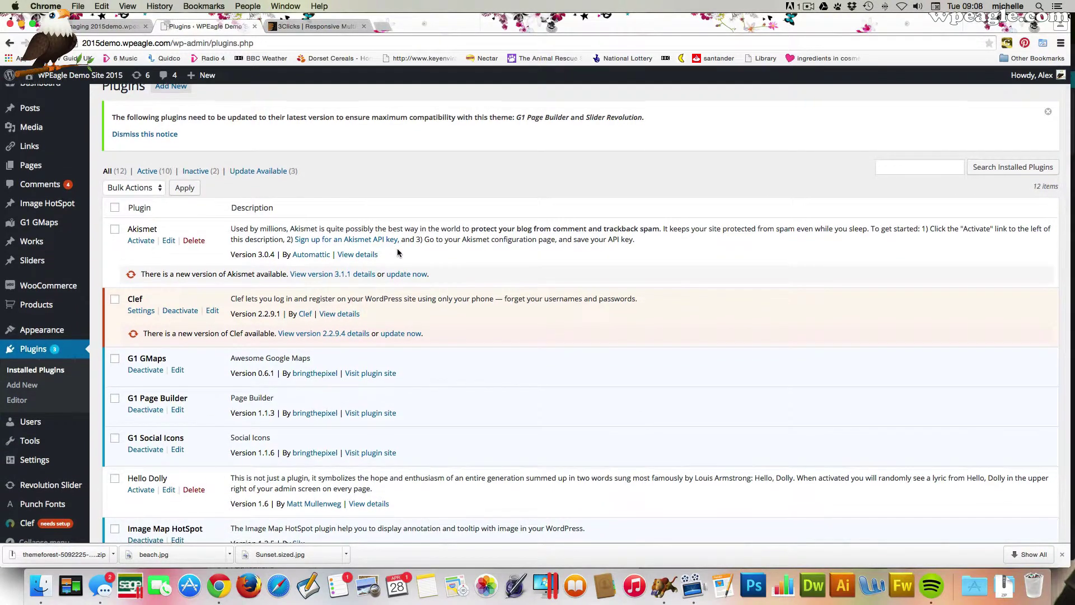
pyautogui.scroll(3, 194, 432)
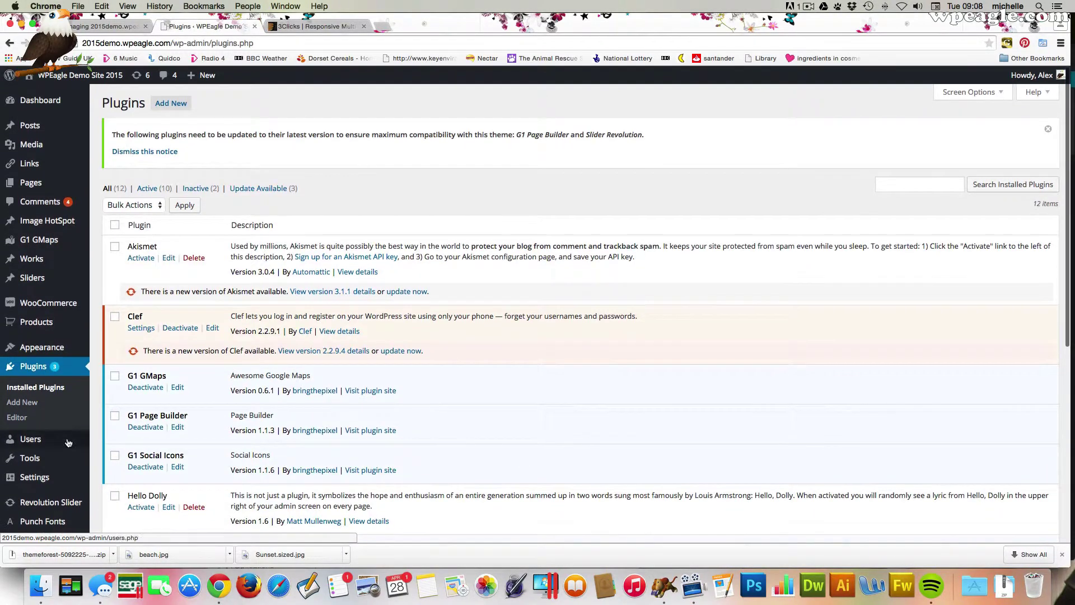
pyautogui.scroll(-10, 194, 432)
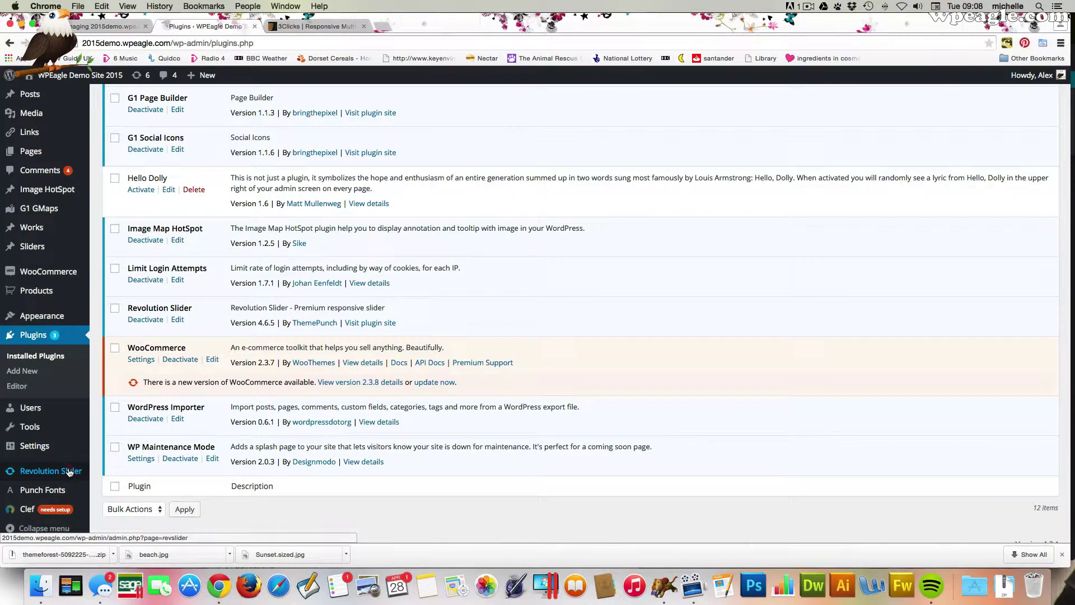
# Go to the Slider Revolution admin page and start a manual plugin update
pyautogui.click(69, 472)
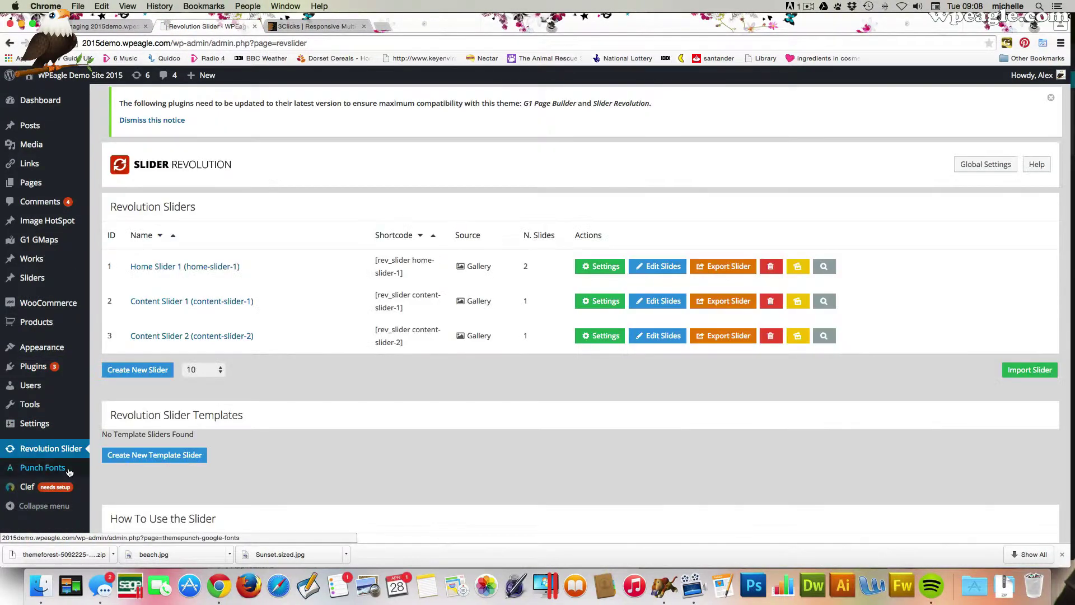
pyautogui.scroll(-10, 608, 343)
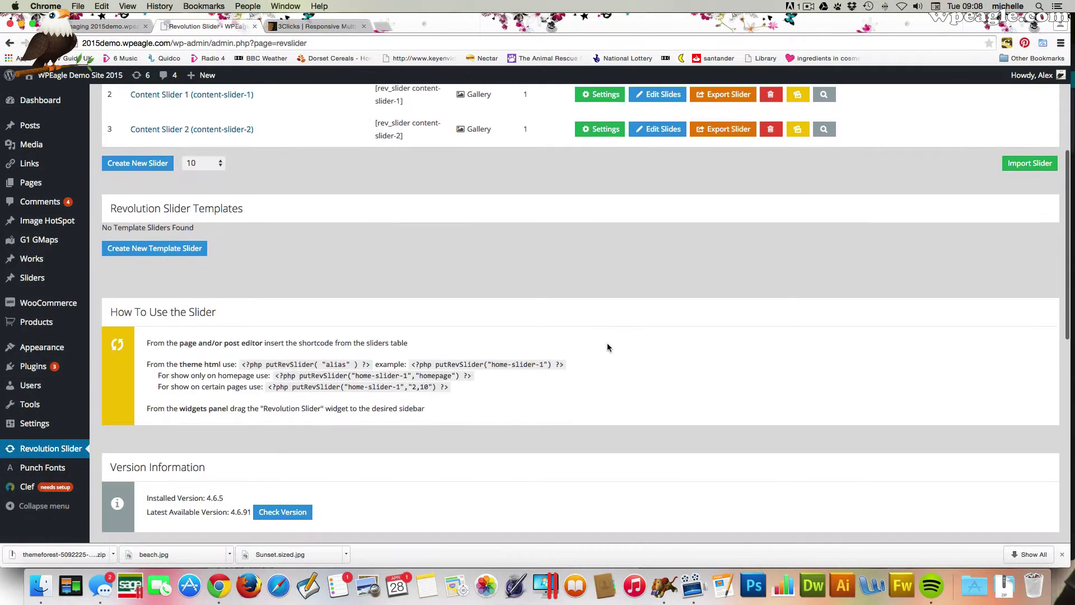
pyautogui.scroll(-15, 832, 399)
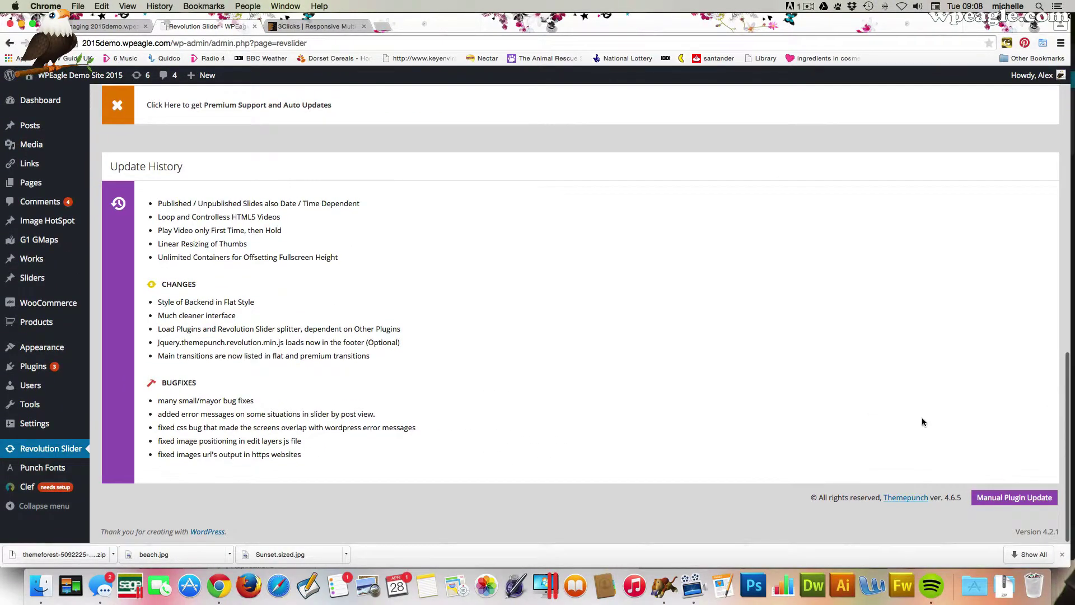
pyautogui.click(1011, 500)
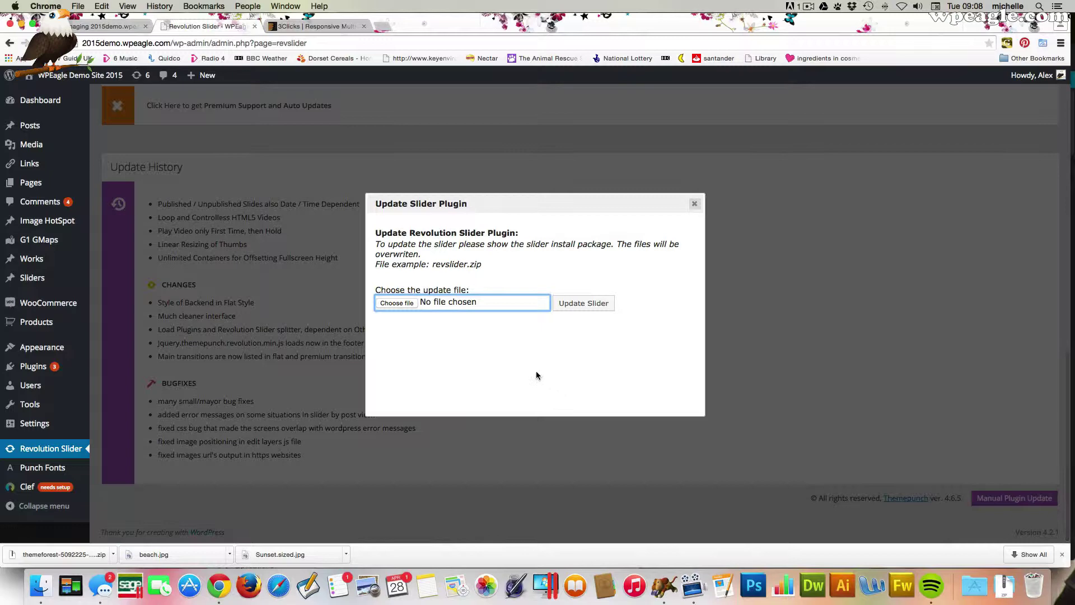
# Update the slider from wp.finalpack.3.6/3clicks/plugins/revslider.zip
pyautogui.click(399, 303)
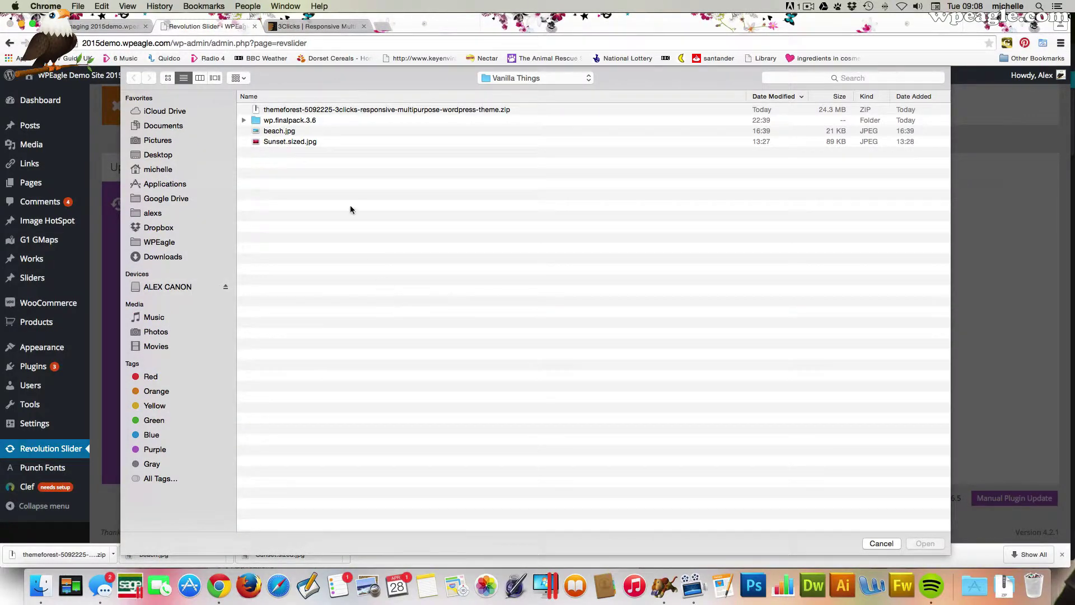
pyautogui.doubleClick(306, 120)
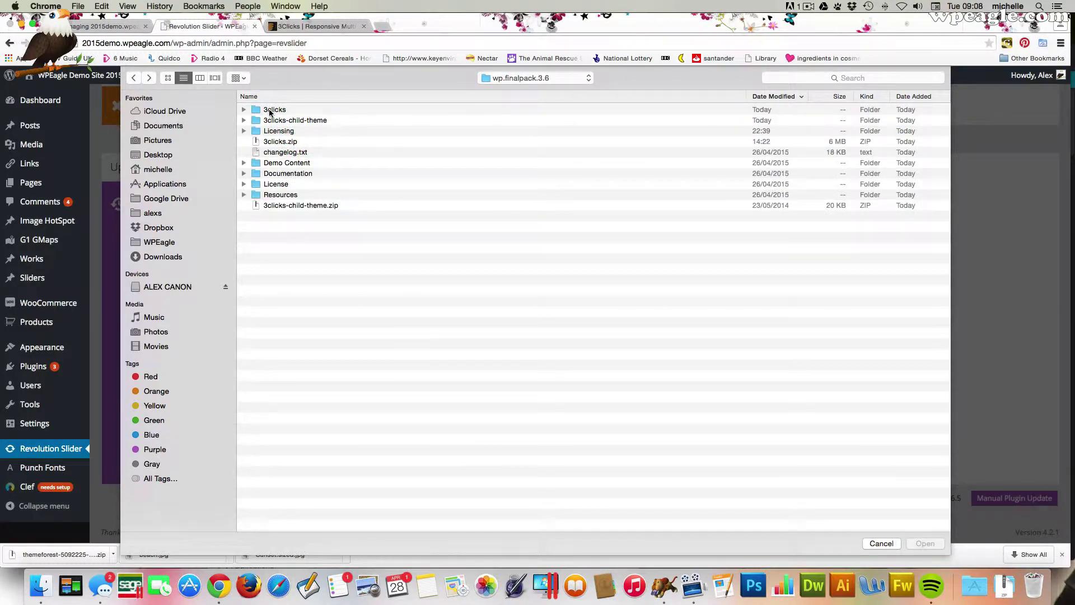
pyautogui.doubleClick(269, 110)
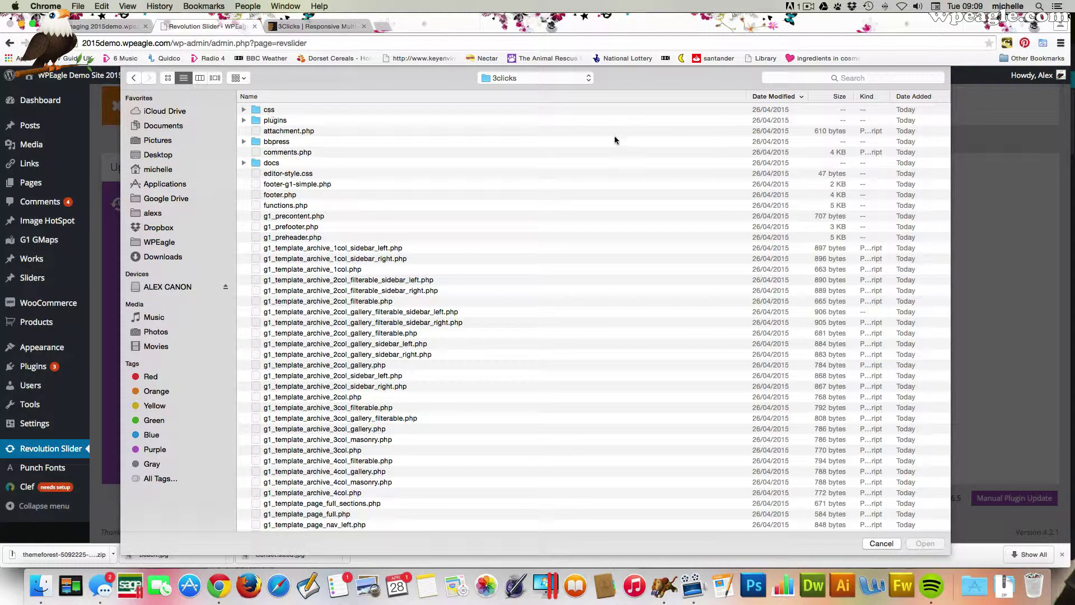
pyautogui.doubleClick(280, 121)
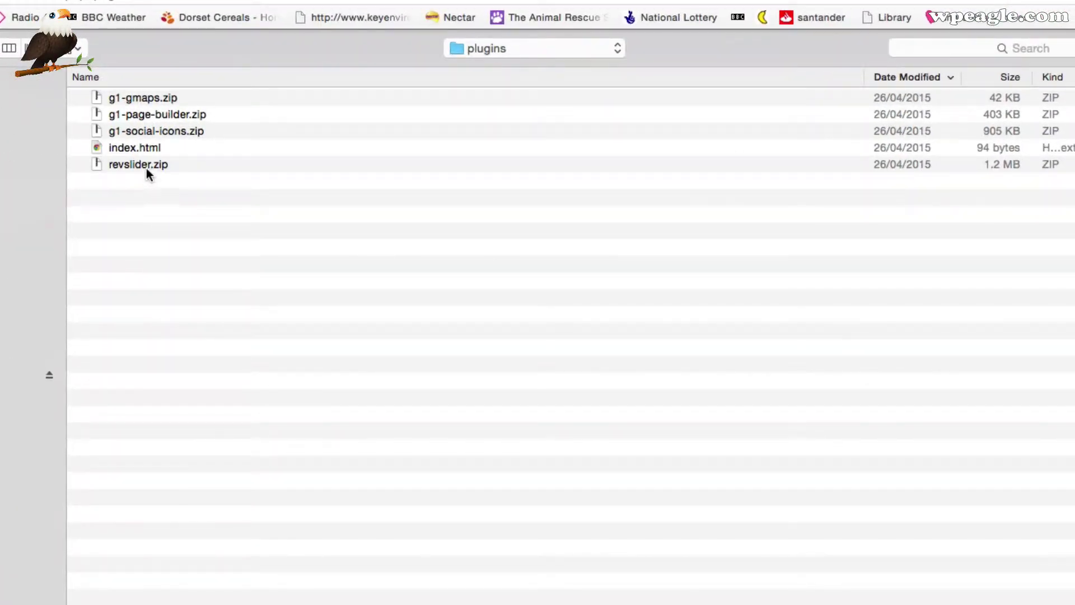
pyautogui.click(246, 158)
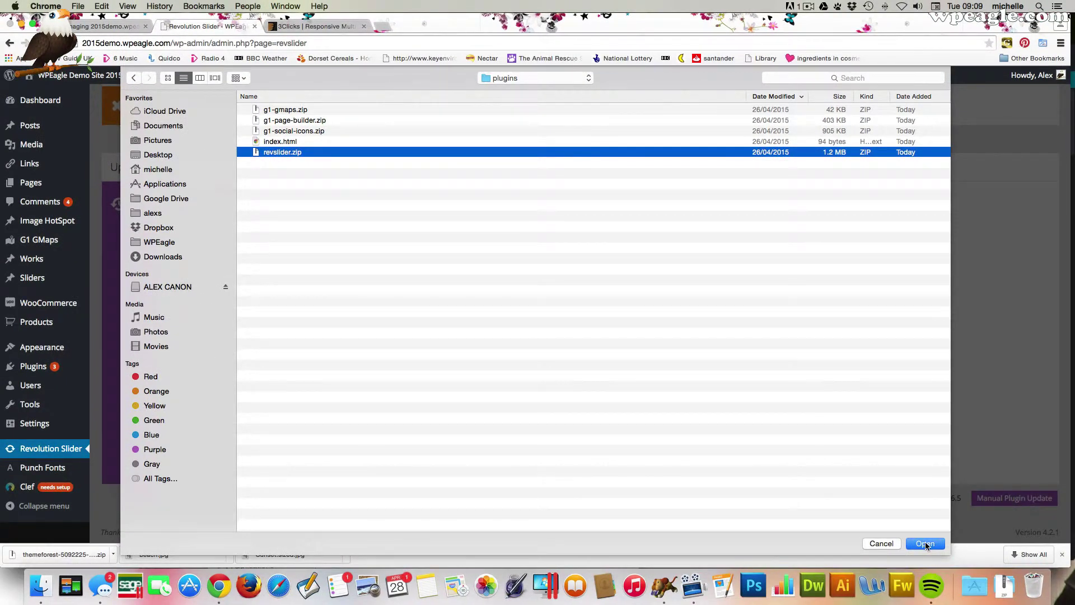
pyautogui.click(925, 544)
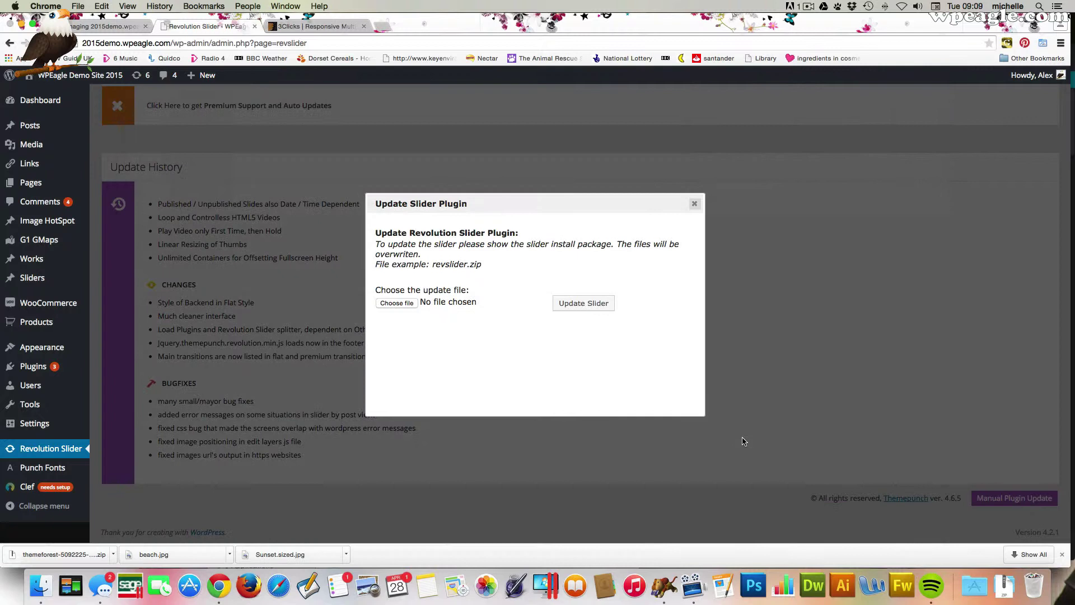
pyautogui.click(584, 303)
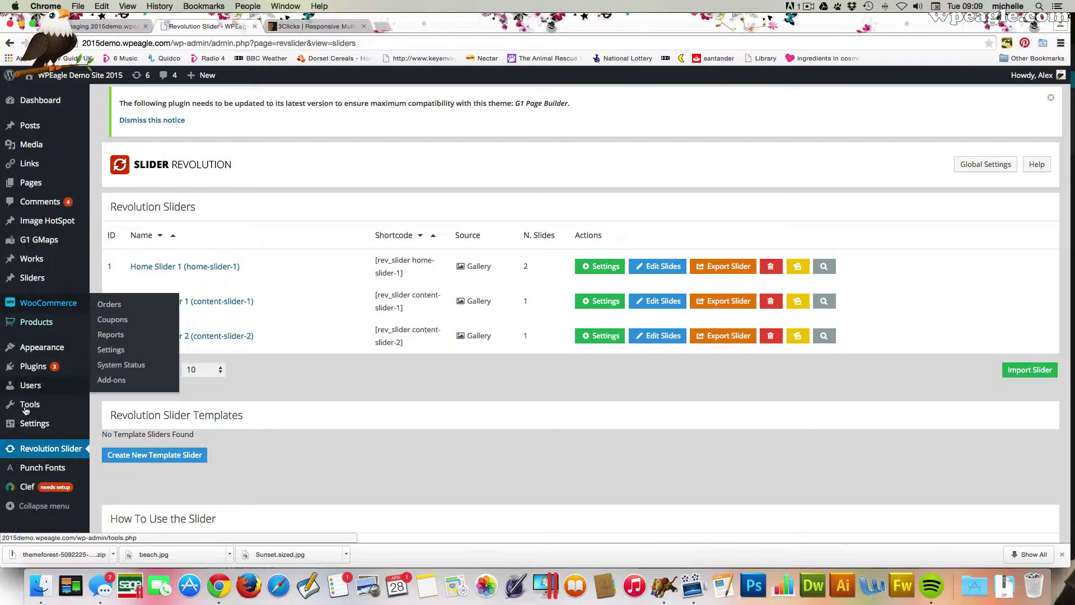
# Deactivate G1 Page Builder, then delete it along with its files and data
pyautogui.moveTo(66, 367)
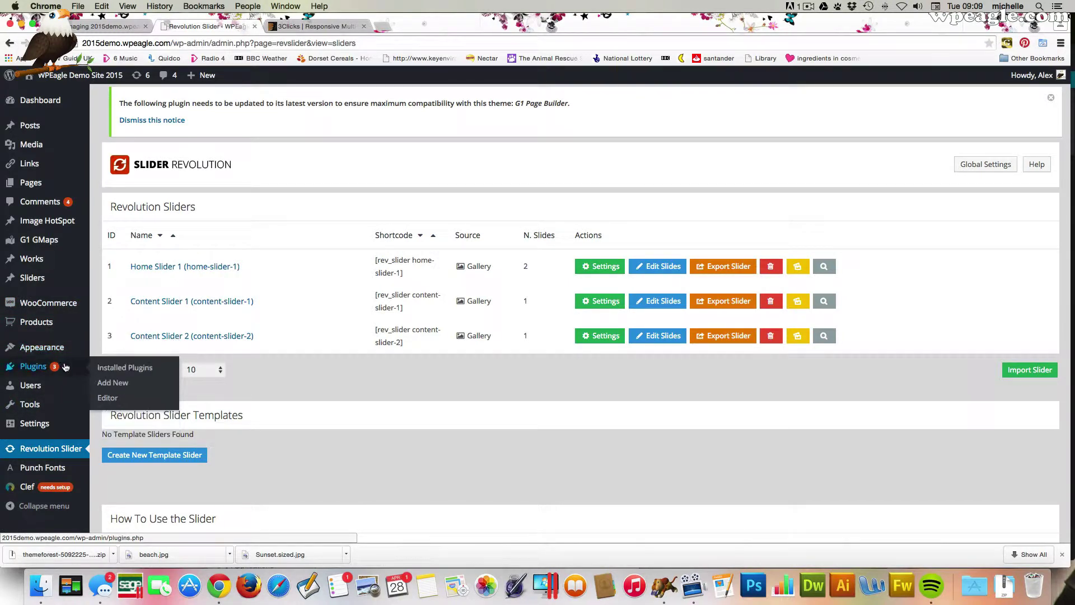
pyautogui.click(120, 367)
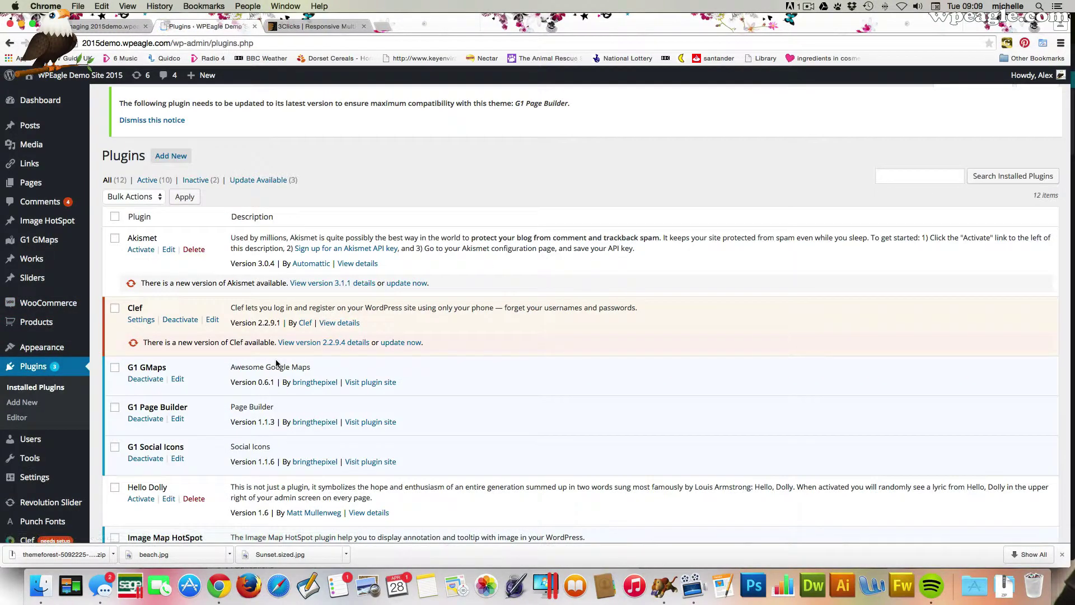
pyautogui.scroll(-3, 215, 246)
pyautogui.scroll(-7, 215, 247)
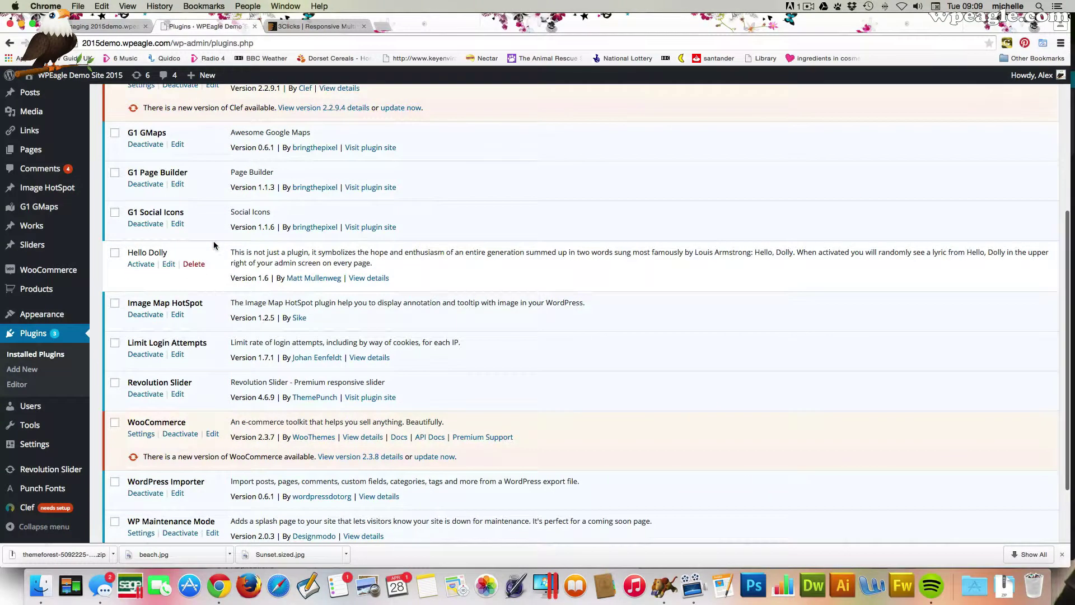
pyautogui.scroll(4, 213, 243)
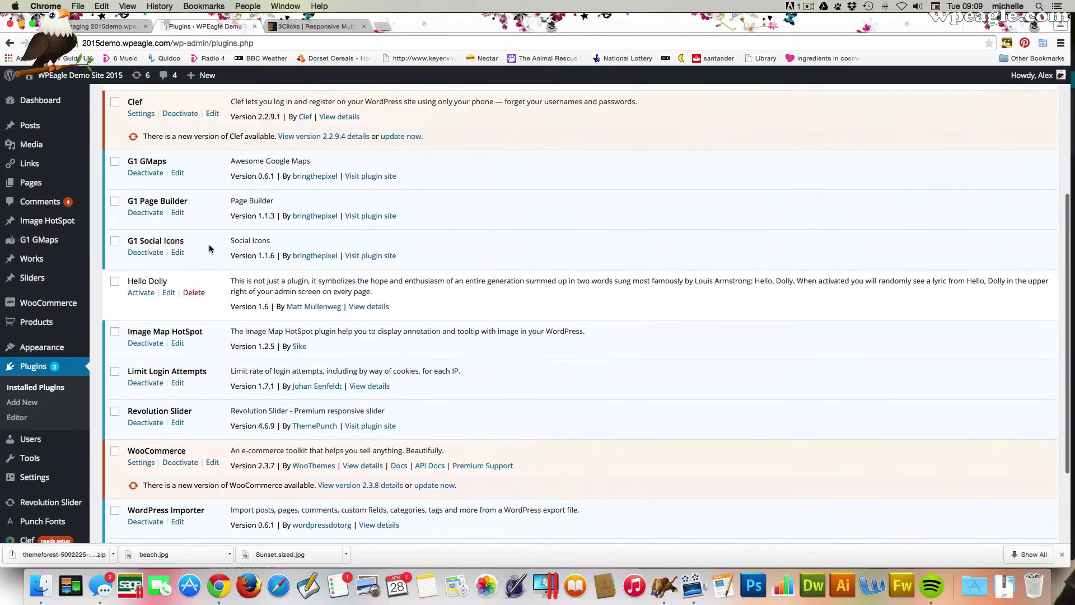
pyautogui.scroll(1, 140, 253)
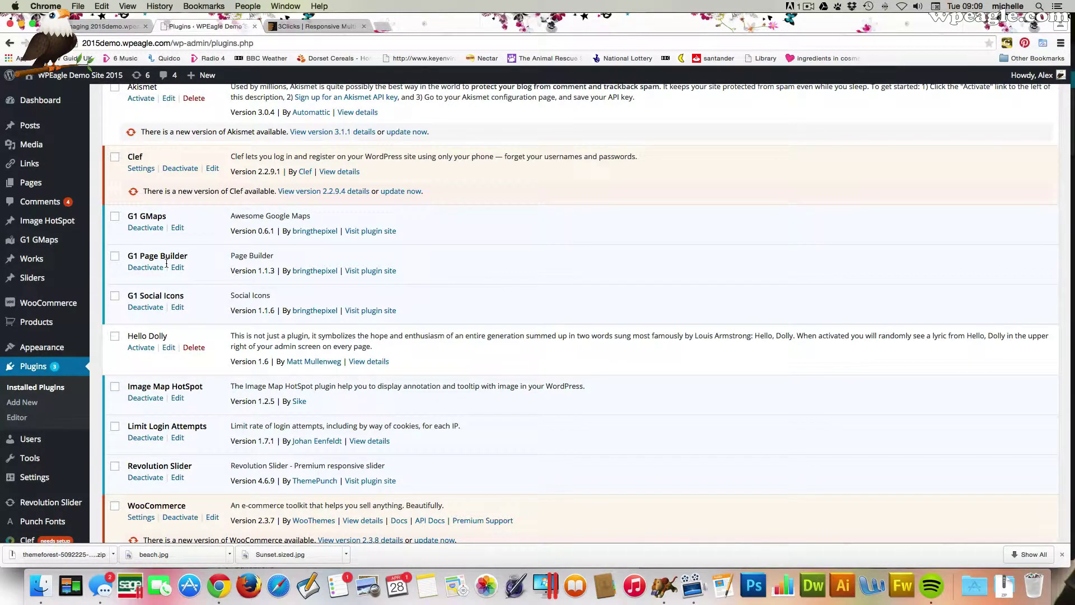
pyautogui.click(144, 267)
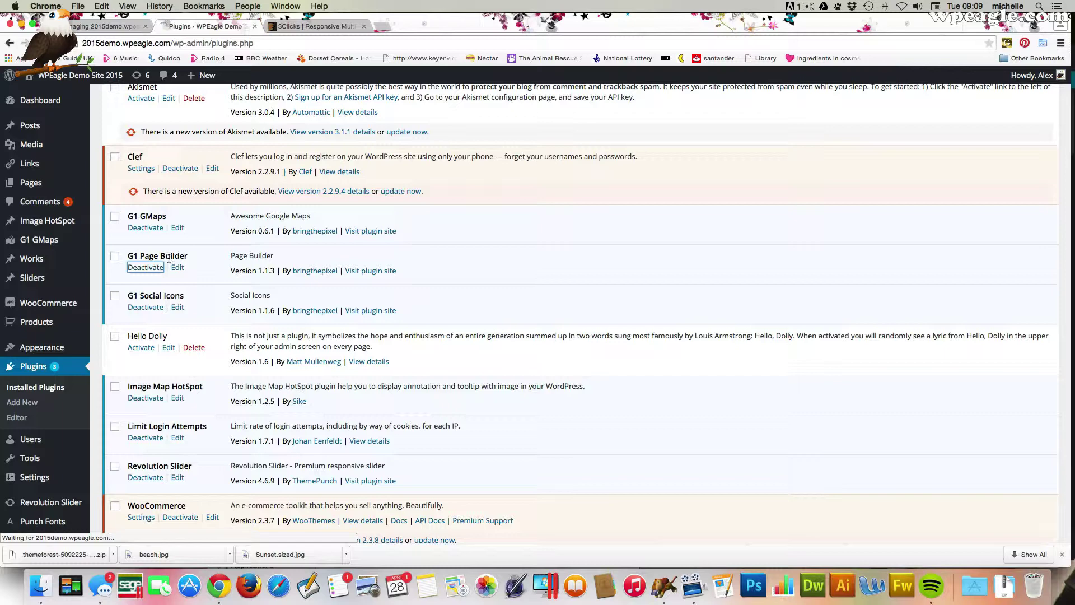
pyautogui.scroll(-1, 184, 336)
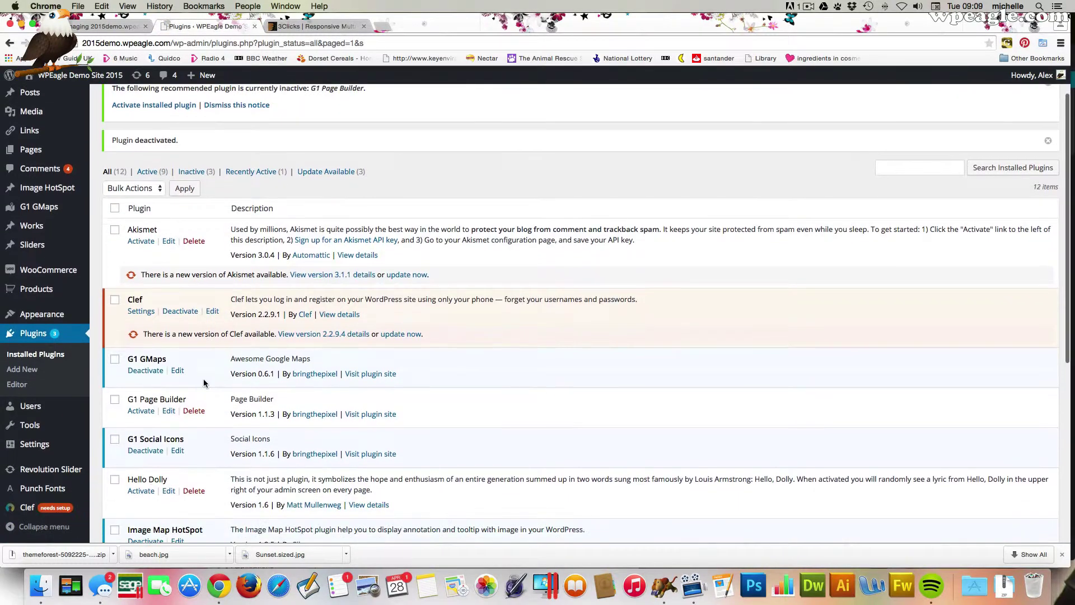
pyautogui.click(194, 411)
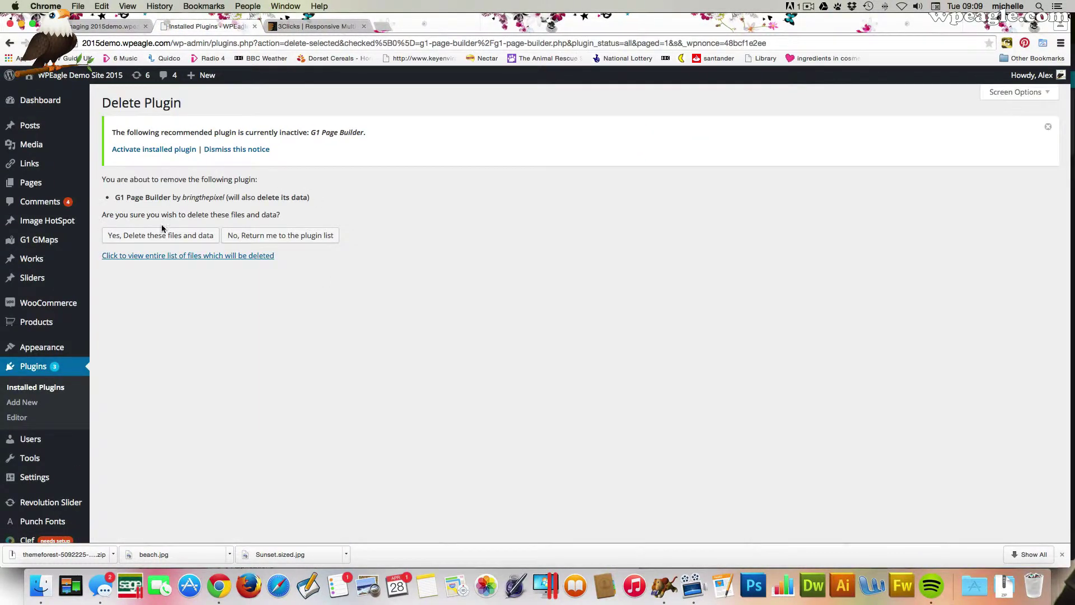
pyautogui.click(163, 237)
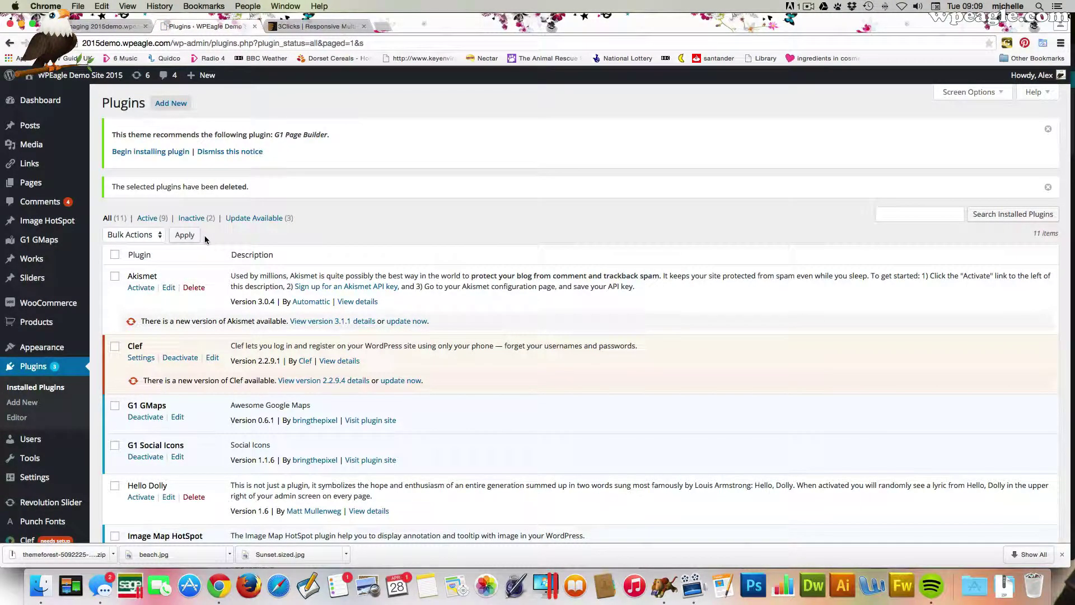
# Install and activate the theme's bundled G1 Page Builder, then return to the Dashboard
pyautogui.click(161, 151)
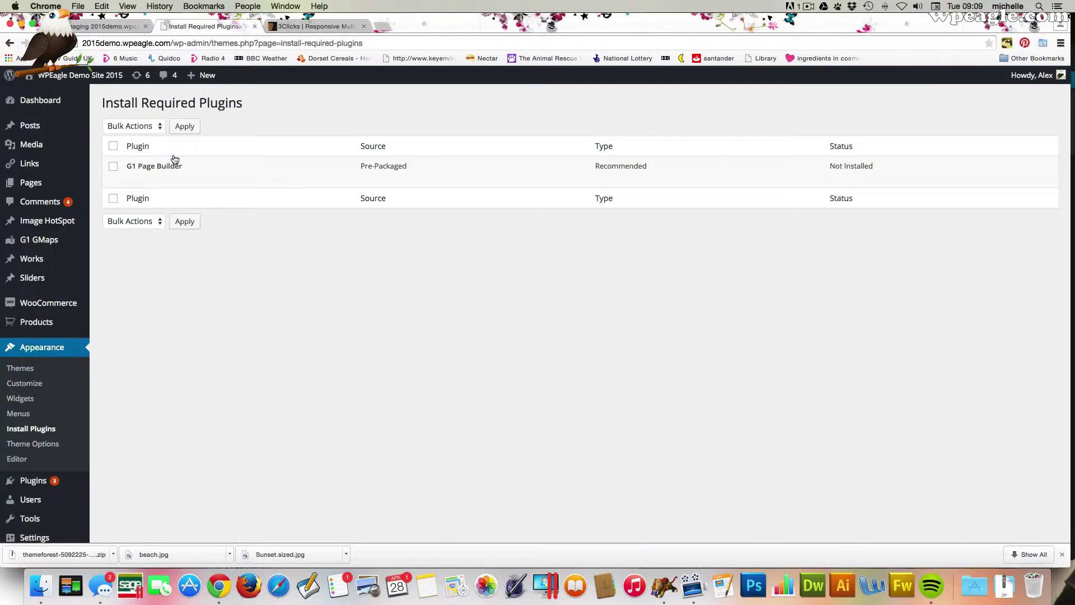
pyautogui.moveTo(130, 185)
pyautogui.click(137, 178)
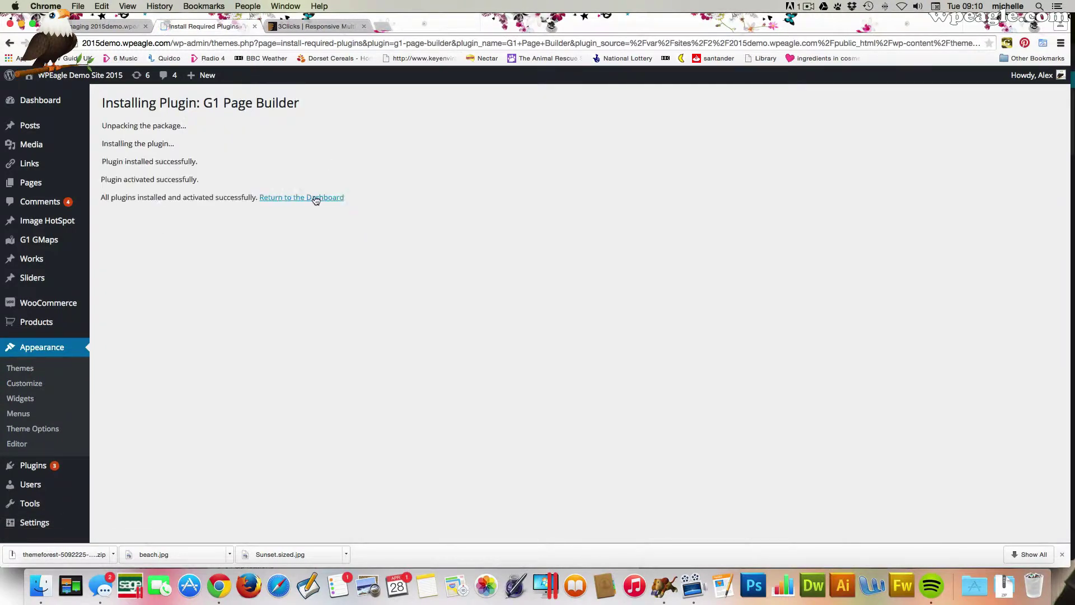
pyautogui.click(313, 198)
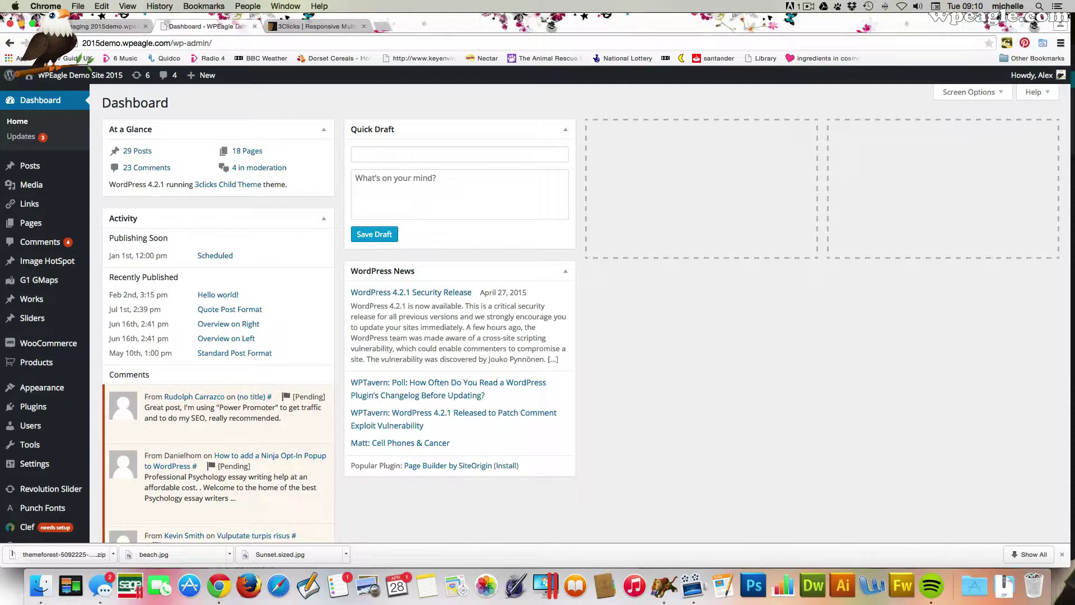
# Update Akismet, Clef and WooCommerce from Dashboard Updates, then return to Fetch's themes folder
pyautogui.click(30, 140)
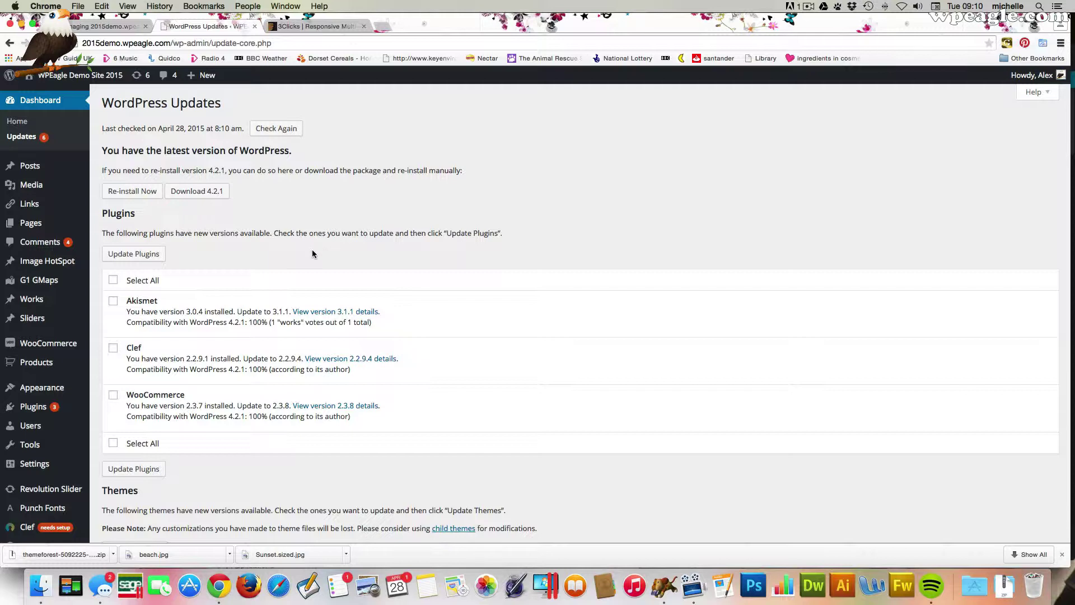
pyautogui.click(112, 302)
pyautogui.click(133, 254)
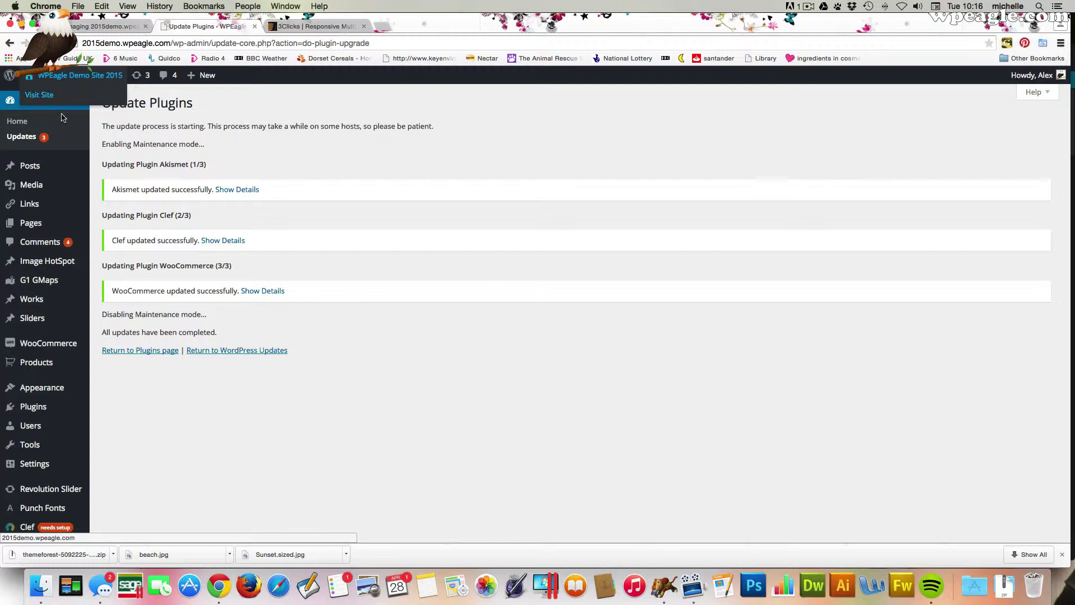
pyautogui.click(429, 416)
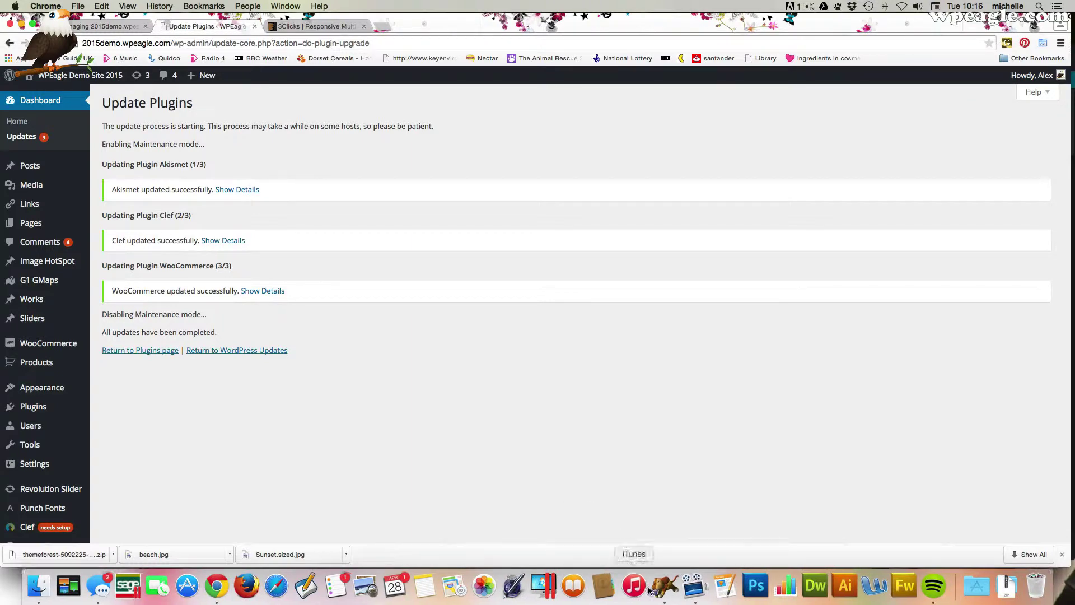
pyautogui.click(667, 582)
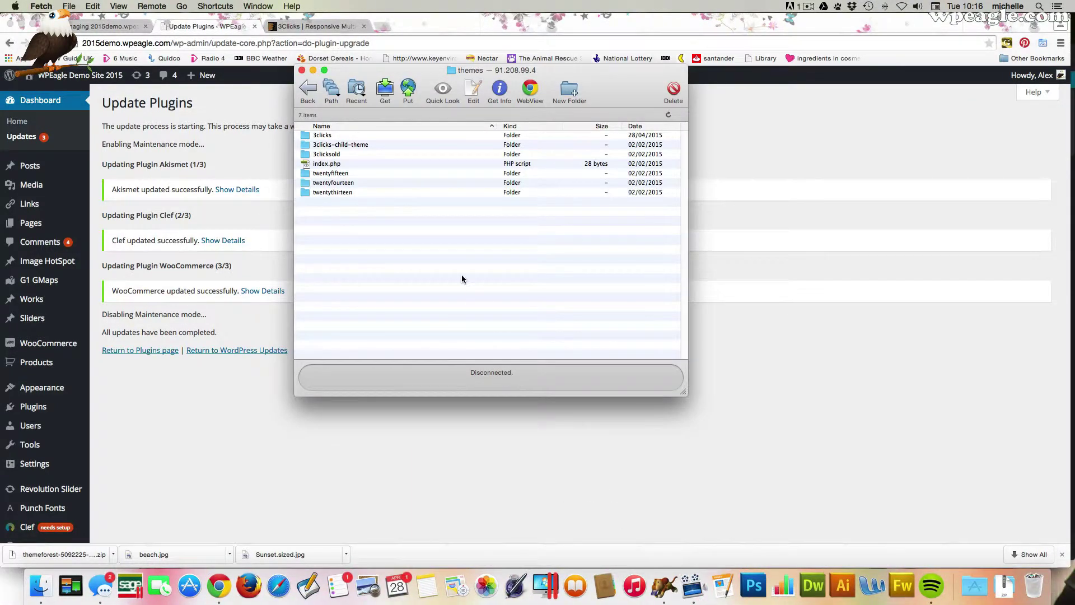
# Permanently delete the 3clicksold folder from the server's themes folder in Fetch
pyautogui.click(360, 155)
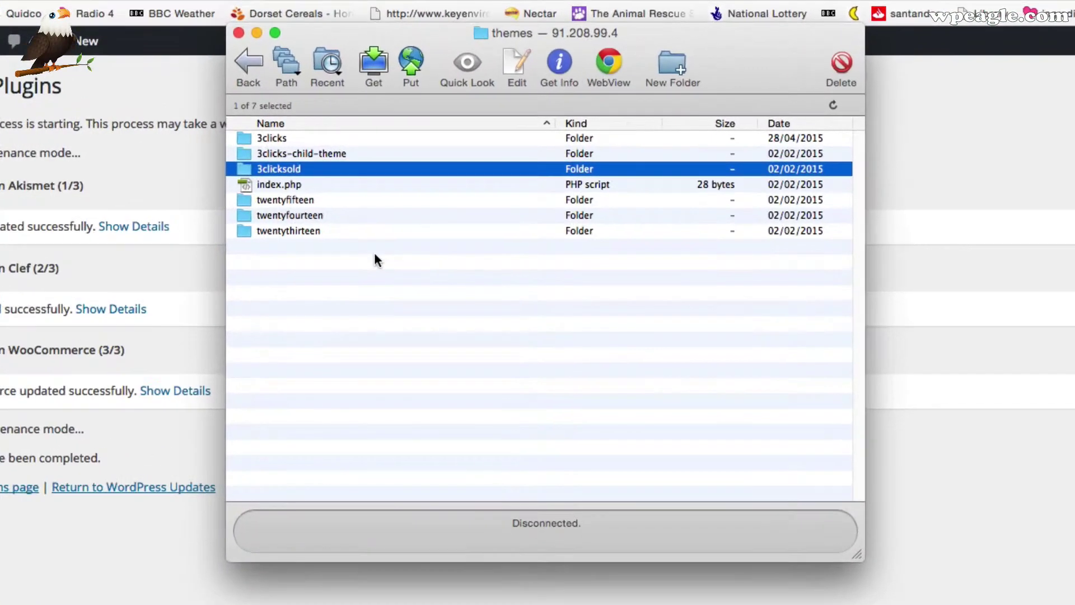
pyautogui.click(843, 64)
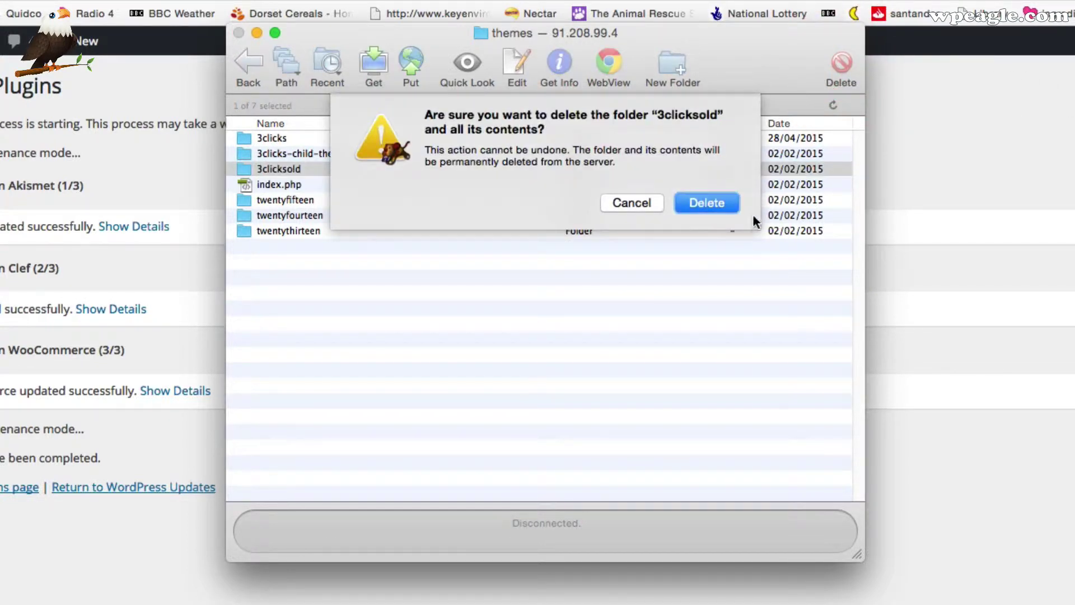
pyautogui.click(708, 203)
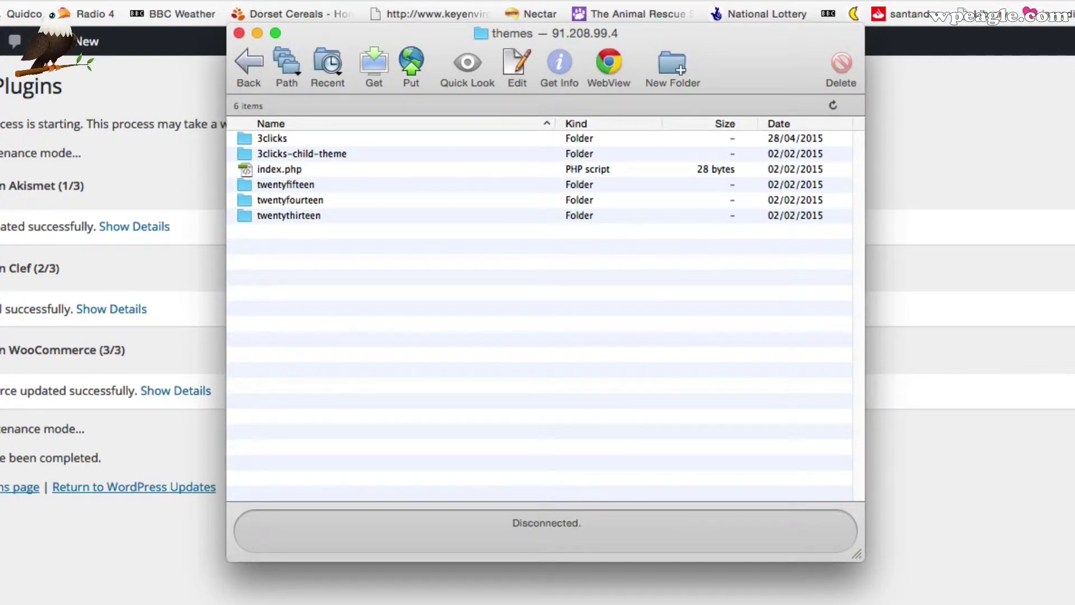
pyautogui.click(136, 155)
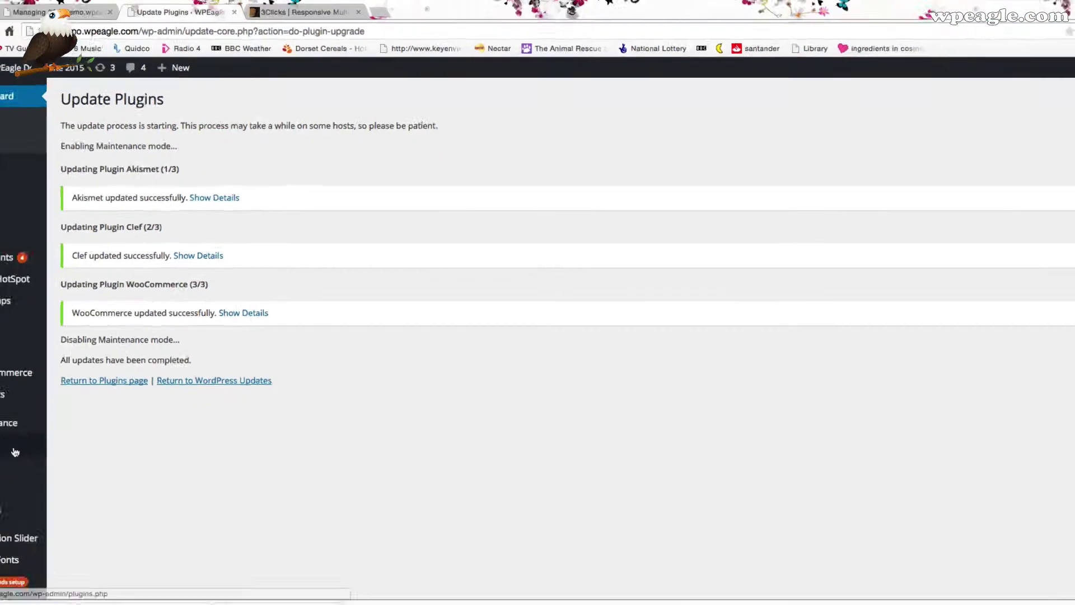
# Confirm the 3clicks Theme is version 3.6 in its details, then visit the live site
pyautogui.moveTo(64, 390)
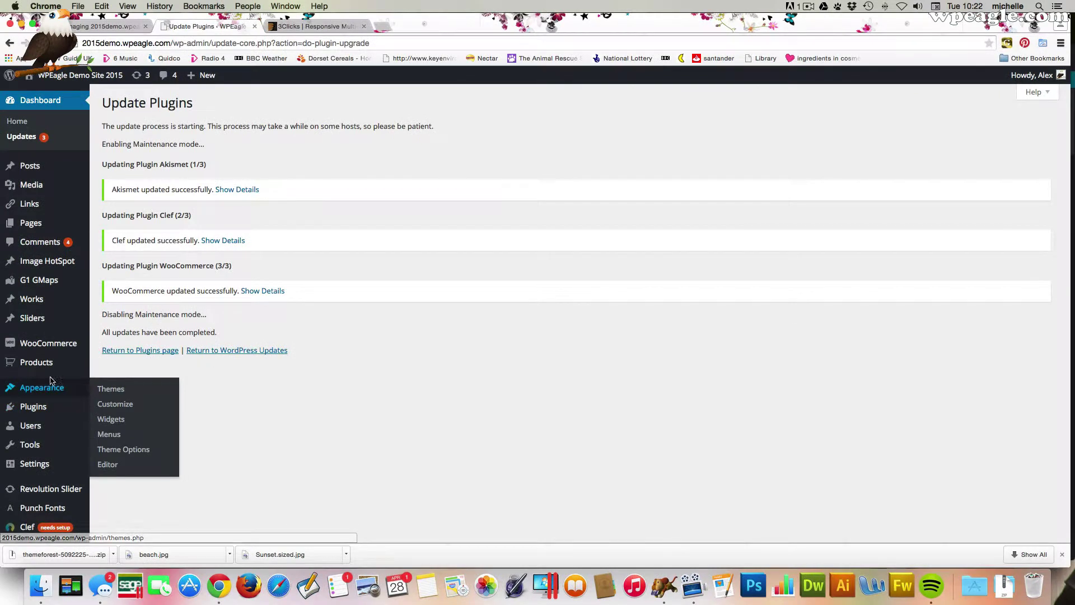
pyautogui.click(104, 394)
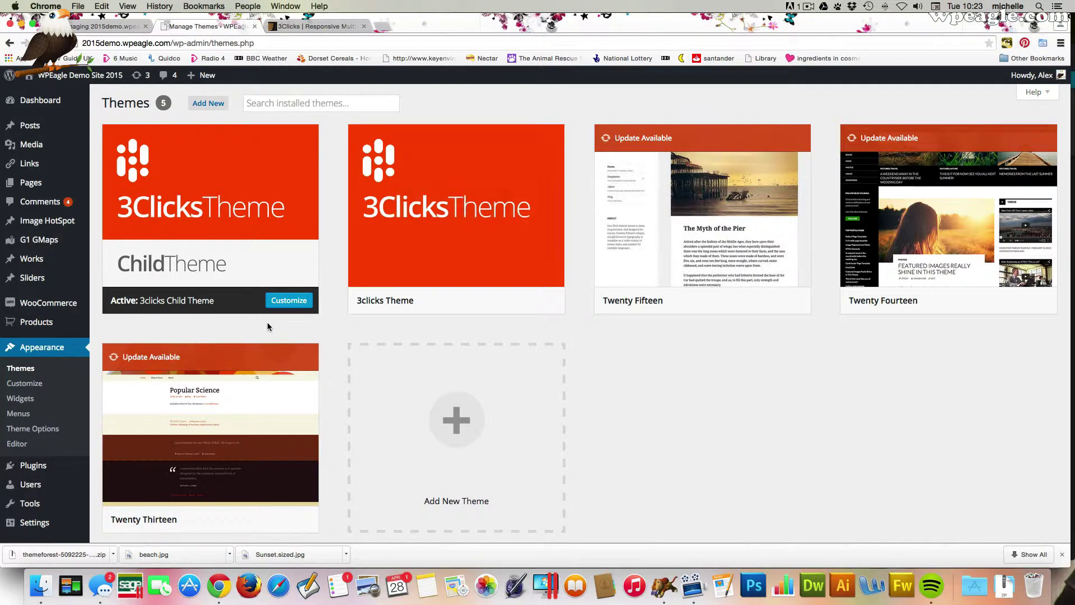
pyautogui.scroll(-3, 360, 318)
pyautogui.scroll(3, 367, 323)
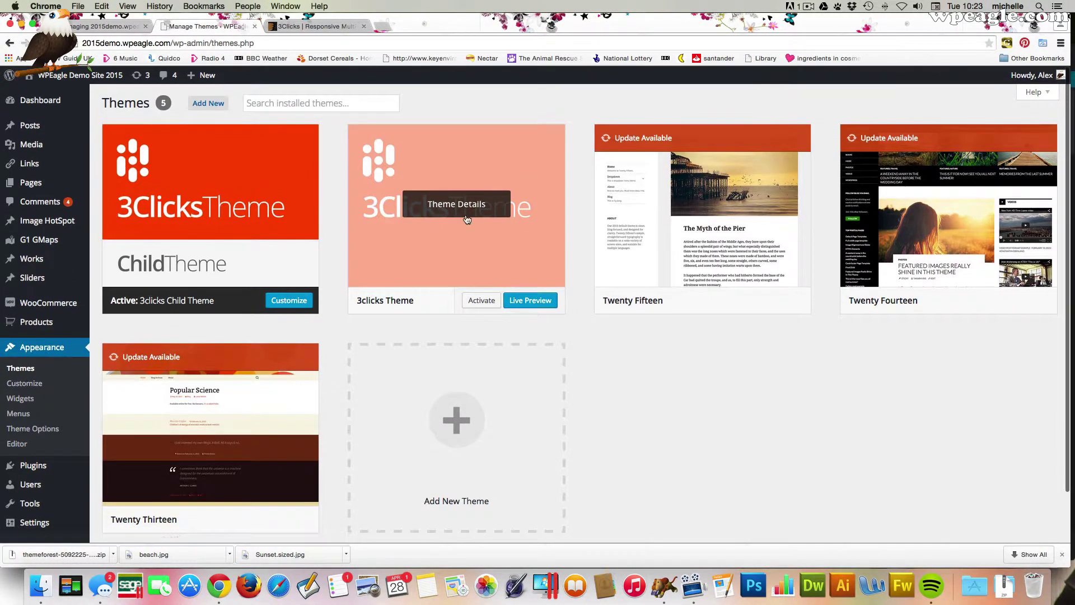
pyautogui.click(467, 206)
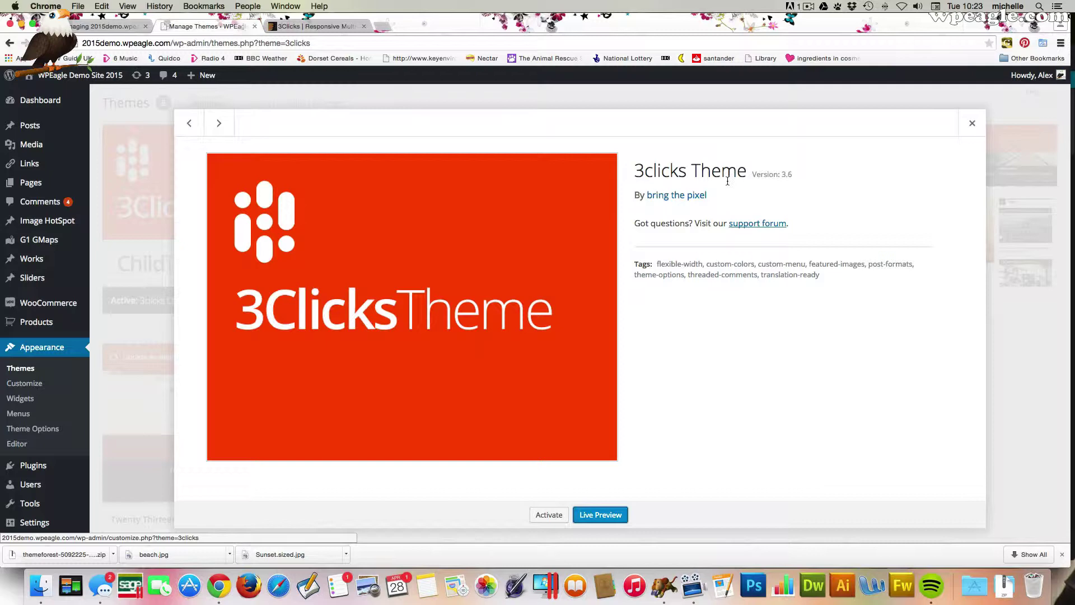
pyautogui.click(972, 123)
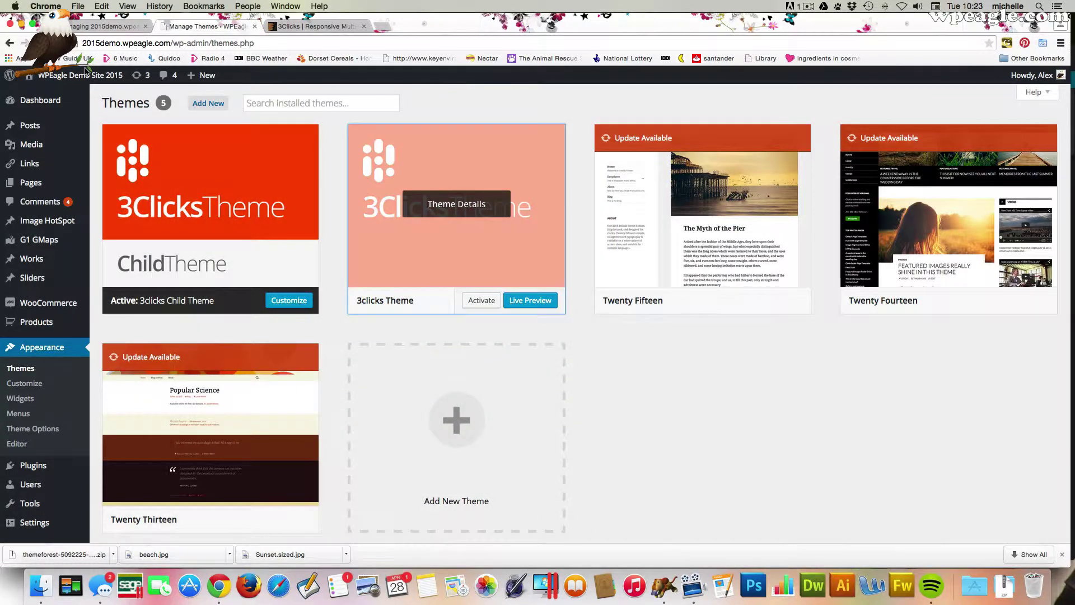
pyautogui.moveTo(60, 74)
pyautogui.click(54, 97)
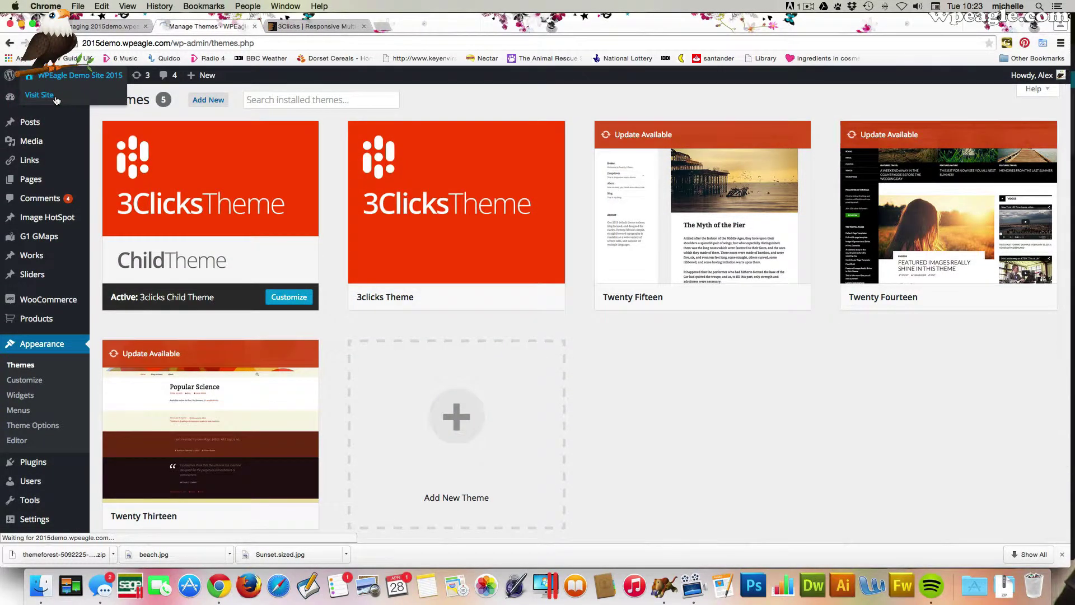